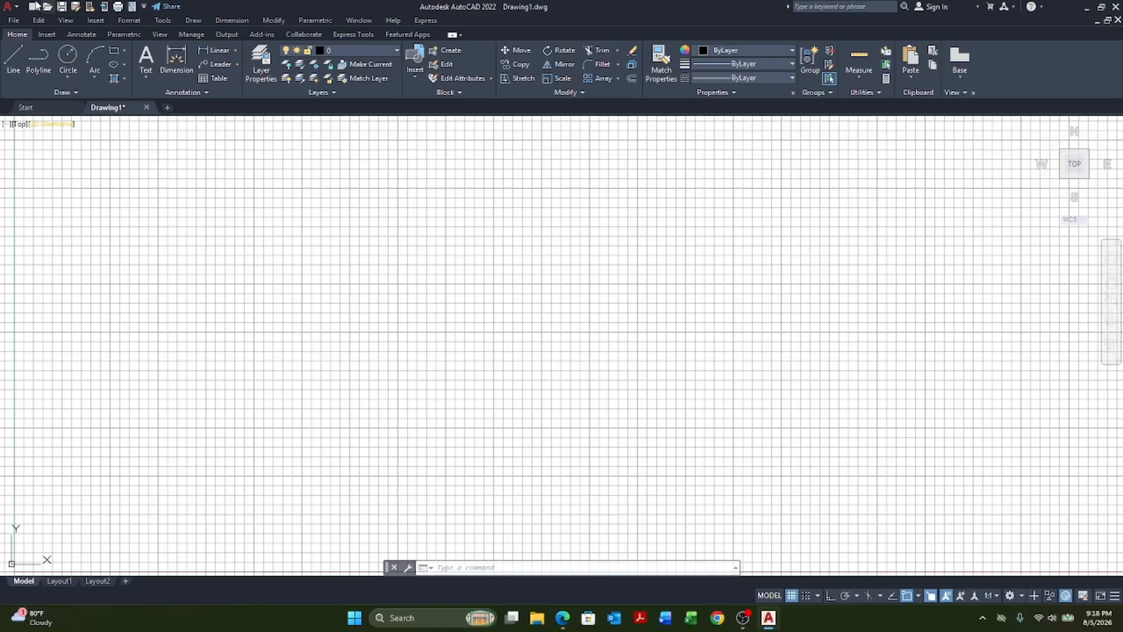
Hide the classic menu bar and show it again
click(144, 6)
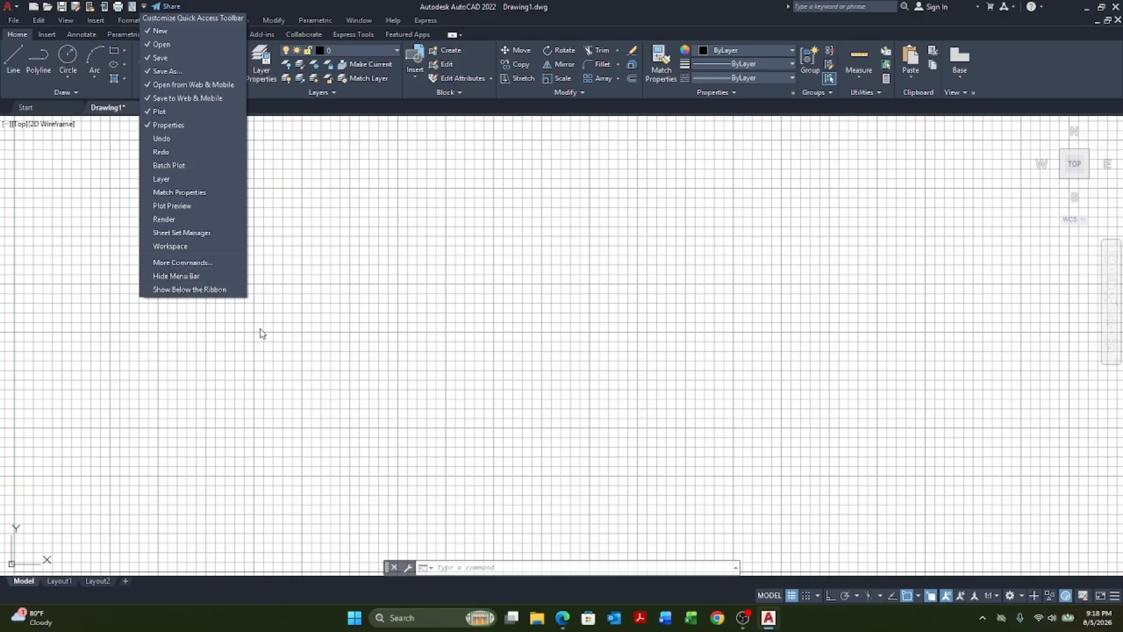
click(181, 274)
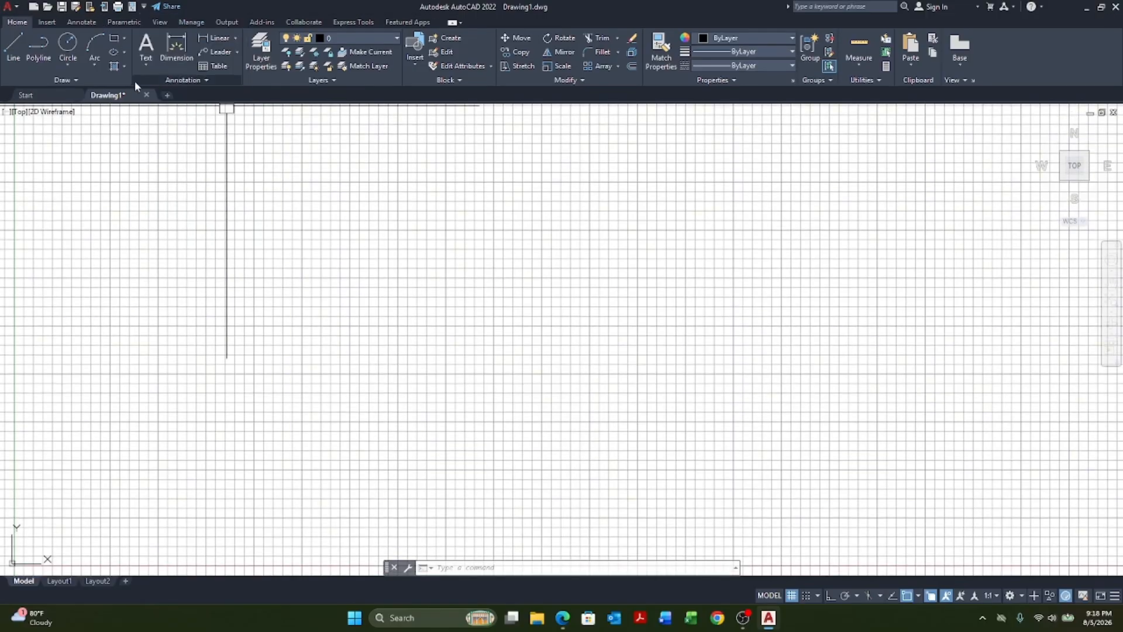
click(144, 7)
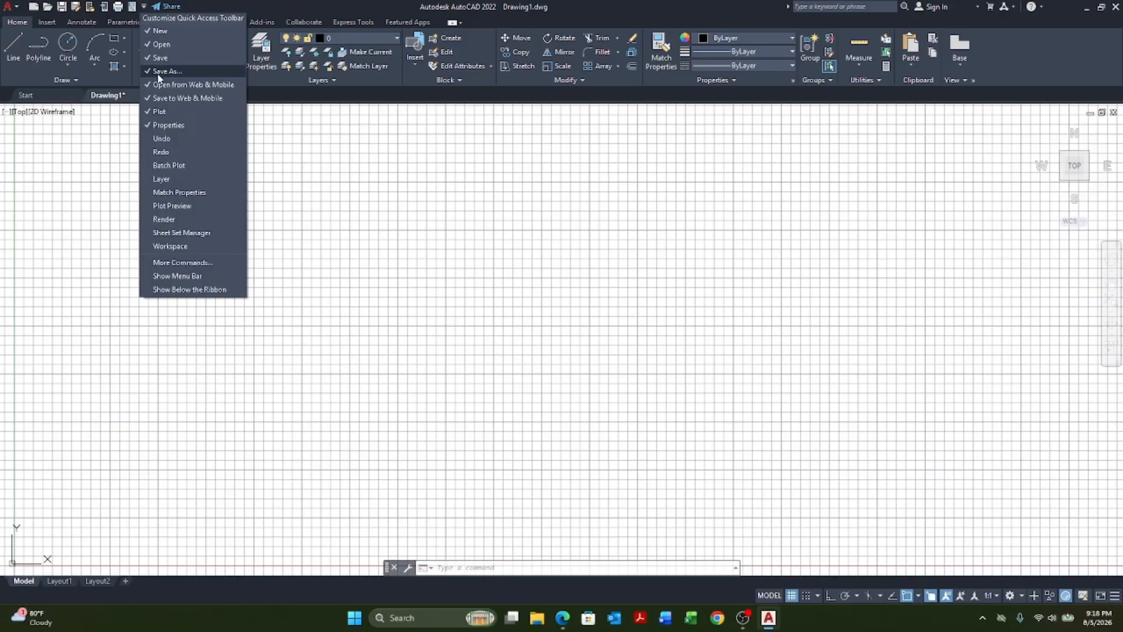
click(181, 275)
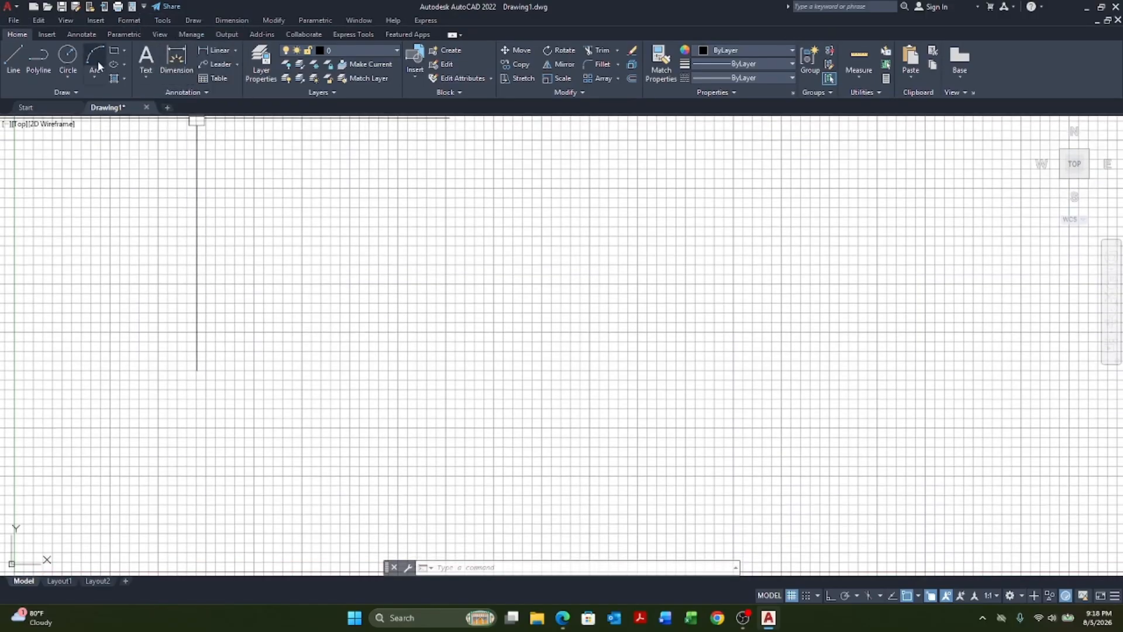
Look through the additional drawing tools, including the 3D modeling commands and Line
click(78, 92)
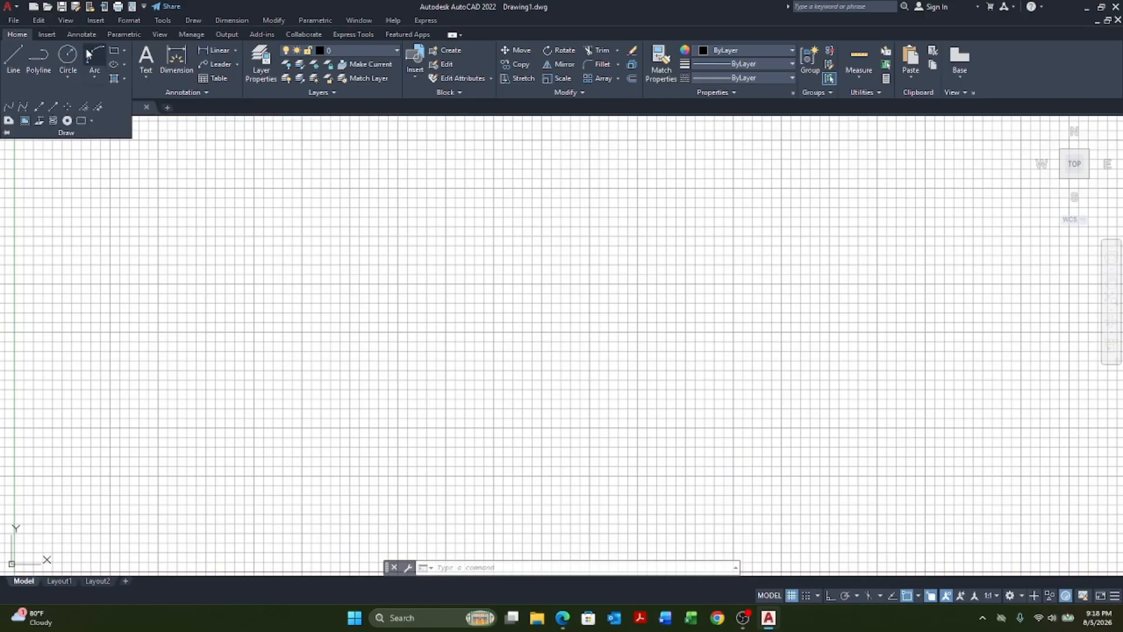
click(142, 186)
click(148, 198)
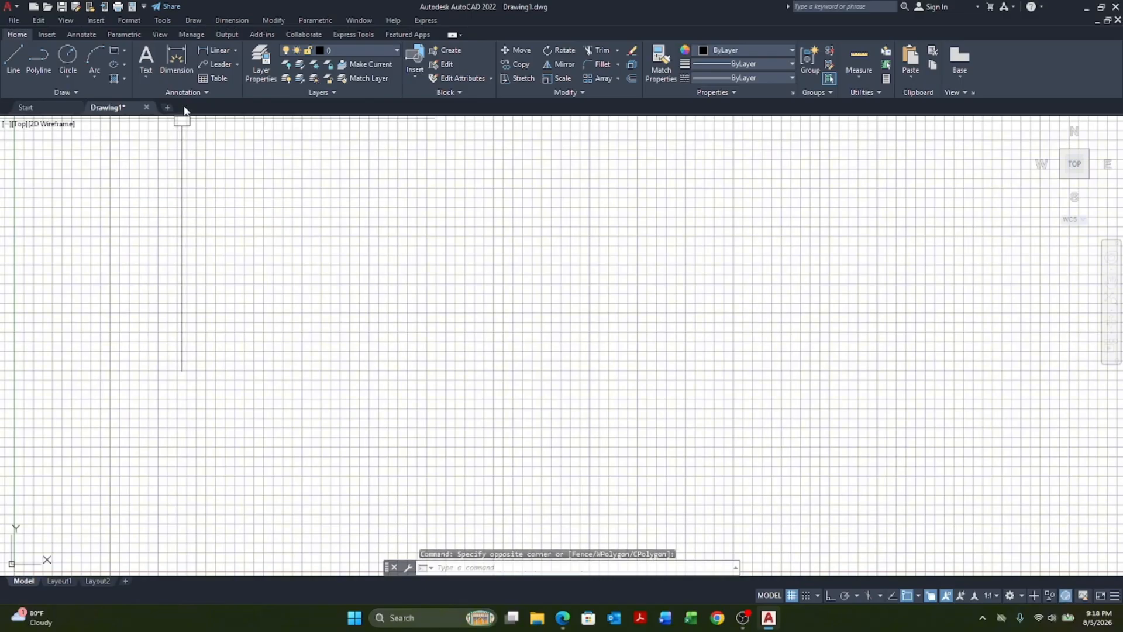
click(193, 20)
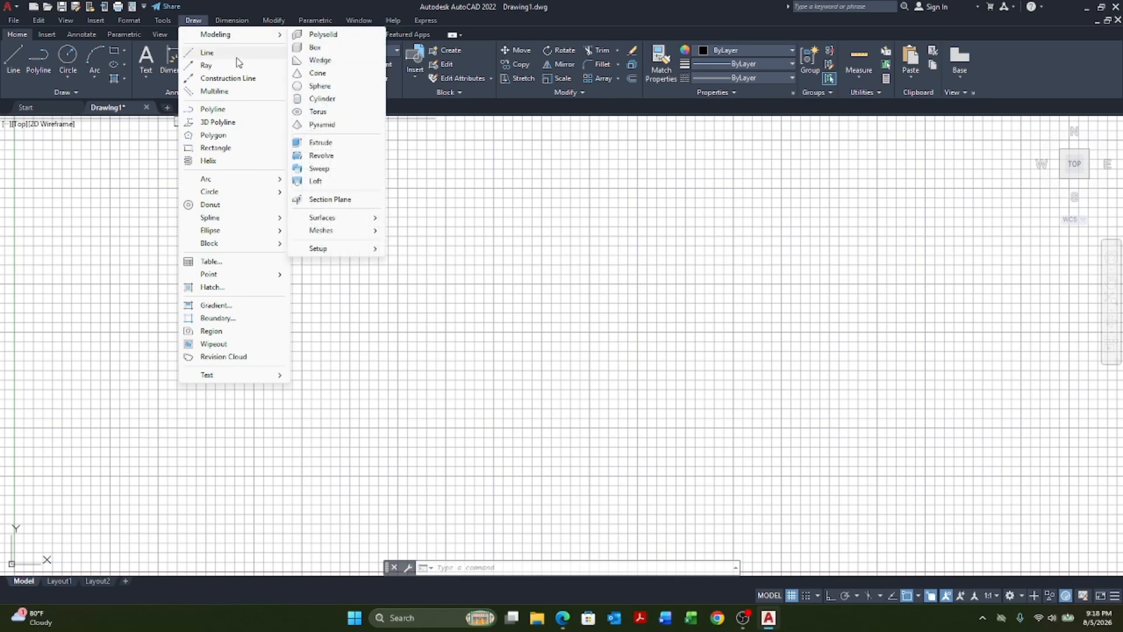
mouse_move(240, 35)
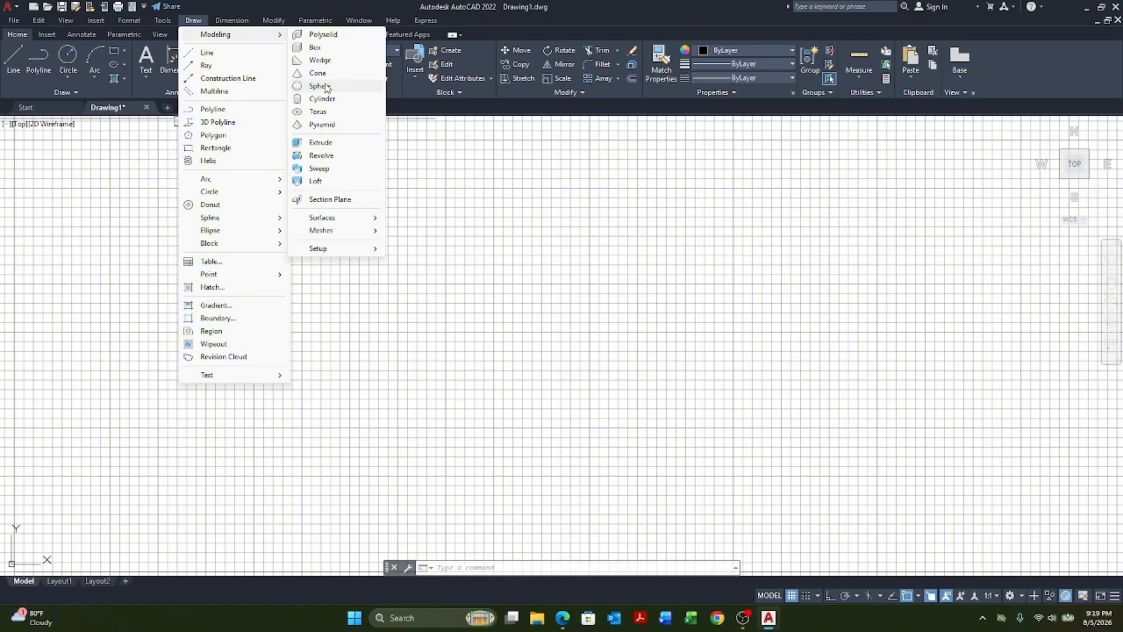
click(215, 54)
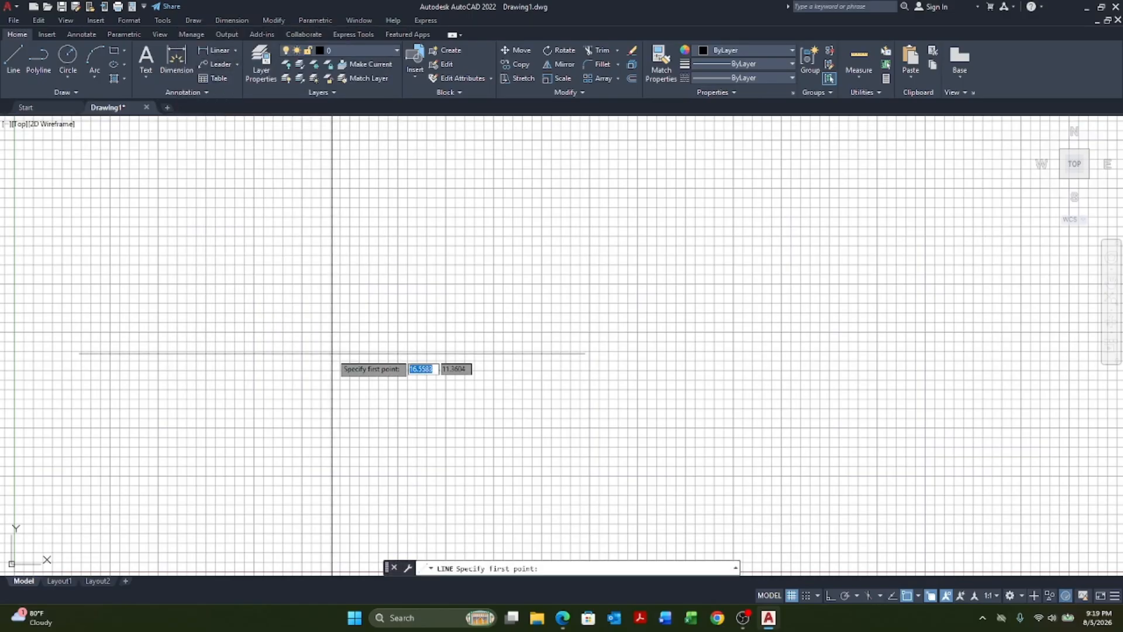
key(Escape)
Examine the empty drawing area around the origin at several zoom levels
mouse_move(353, 356)
middle_down()
mouse_move(323, 339)
mouse_move(322, 349)
mouse_move(346, 356)
middle_up()
scroll(376, 343, up, 3)
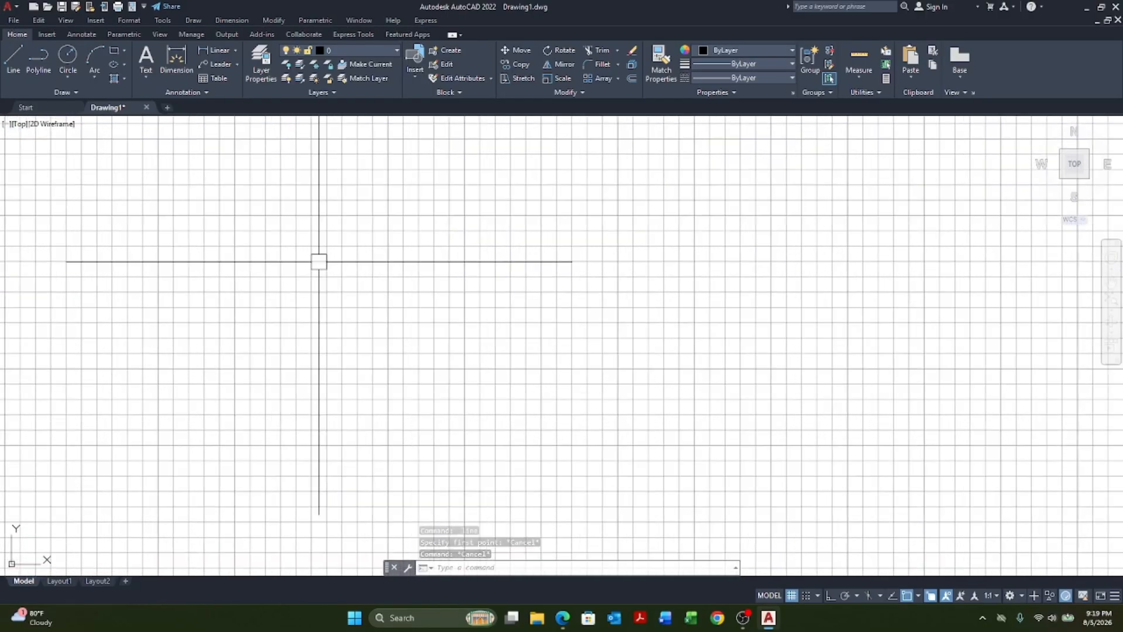
scroll(340, 285, down, 6)
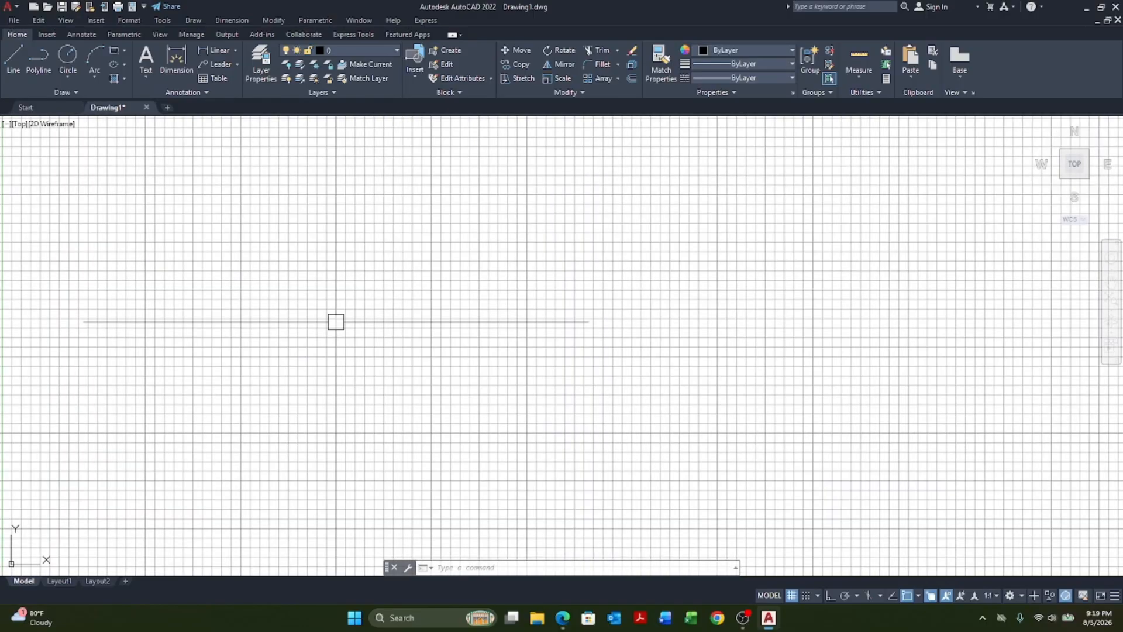
scroll(253, 399, up, 4)
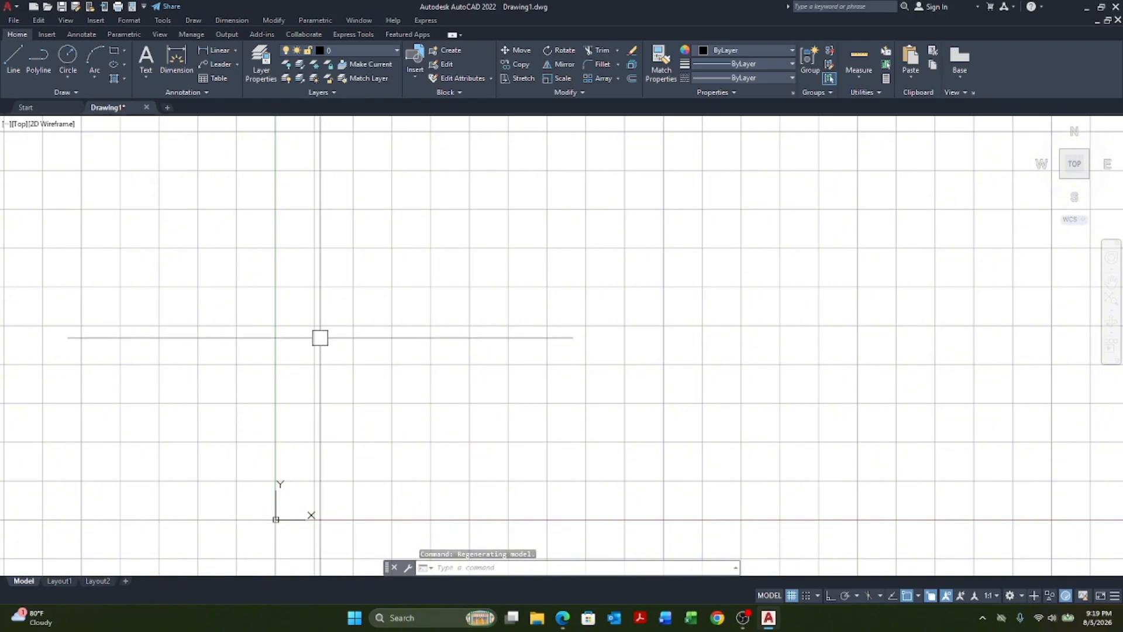
scroll(319, 335, down, 6)
scroll(246, 357, up, 6)
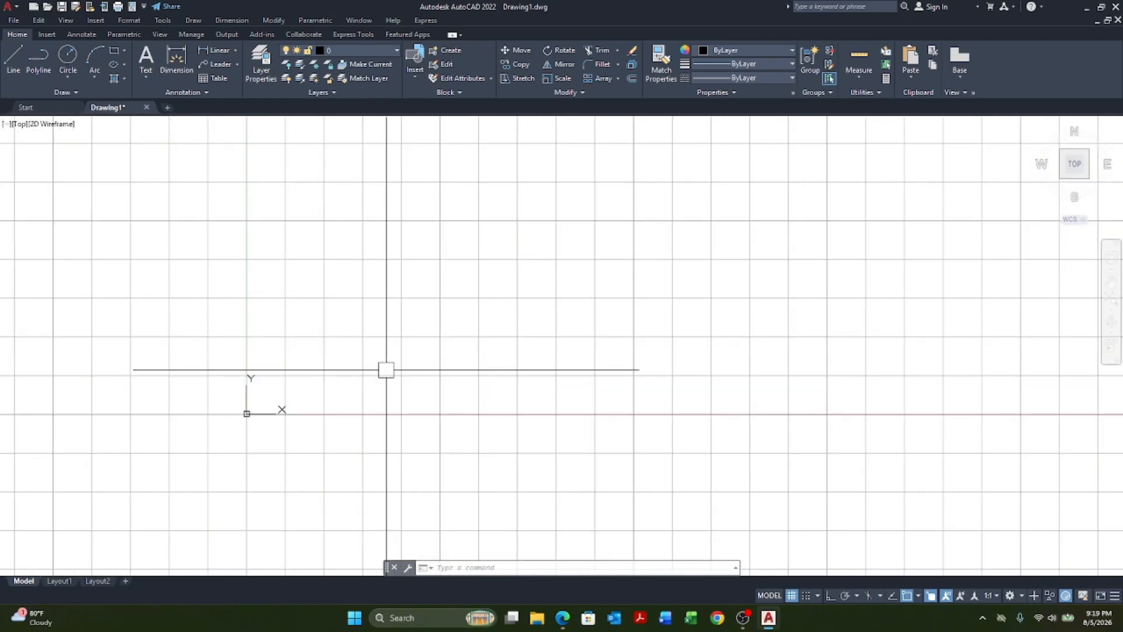
scroll(272, 390, up, 2)
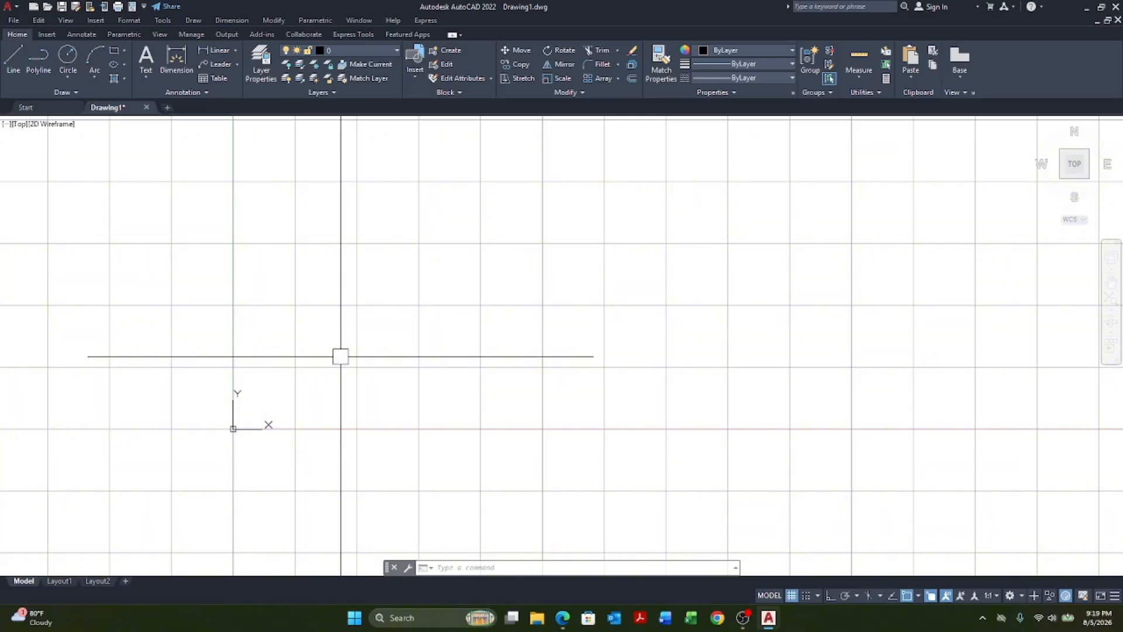
middle_drag(323, 353, 278, 374)
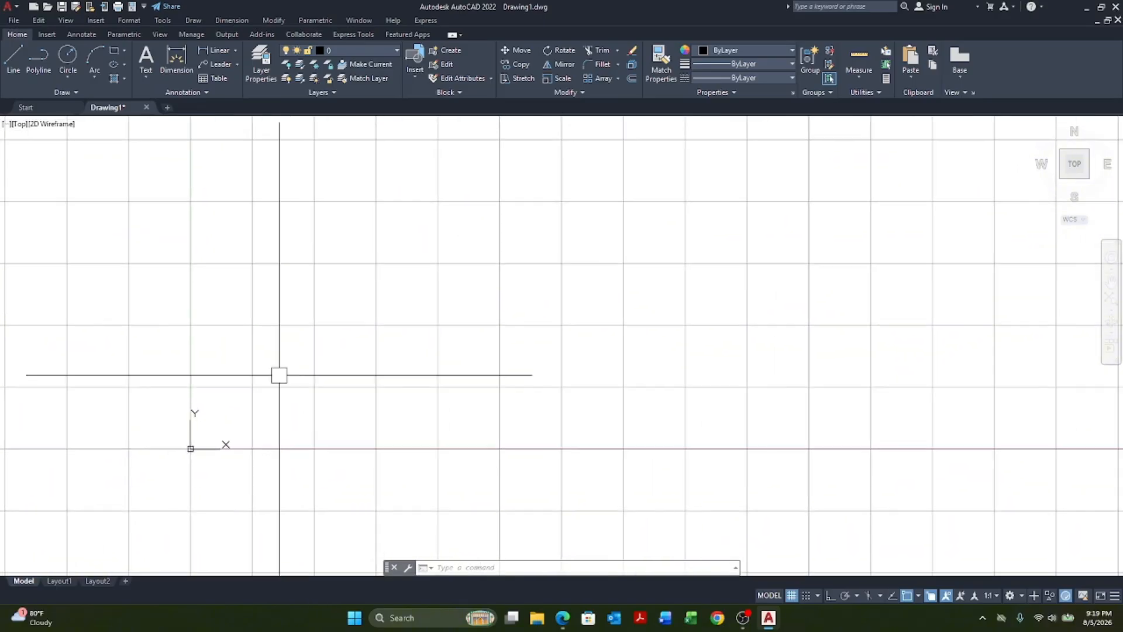
scroll(315, 310, down, 6)
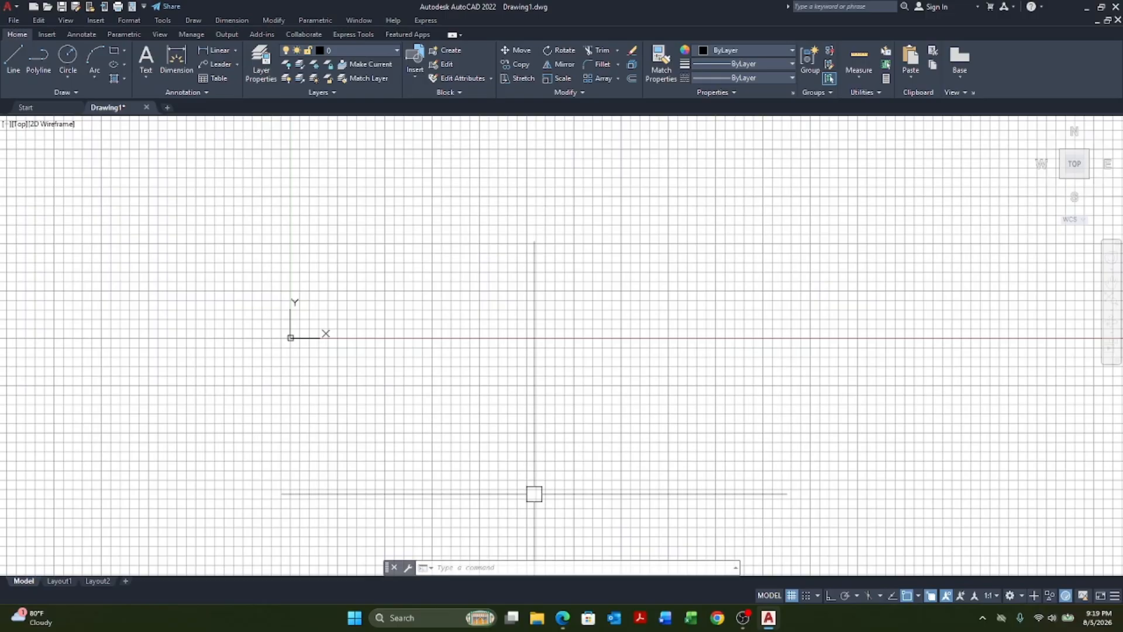
Turn off the grid display in the drawing area
key(F7)
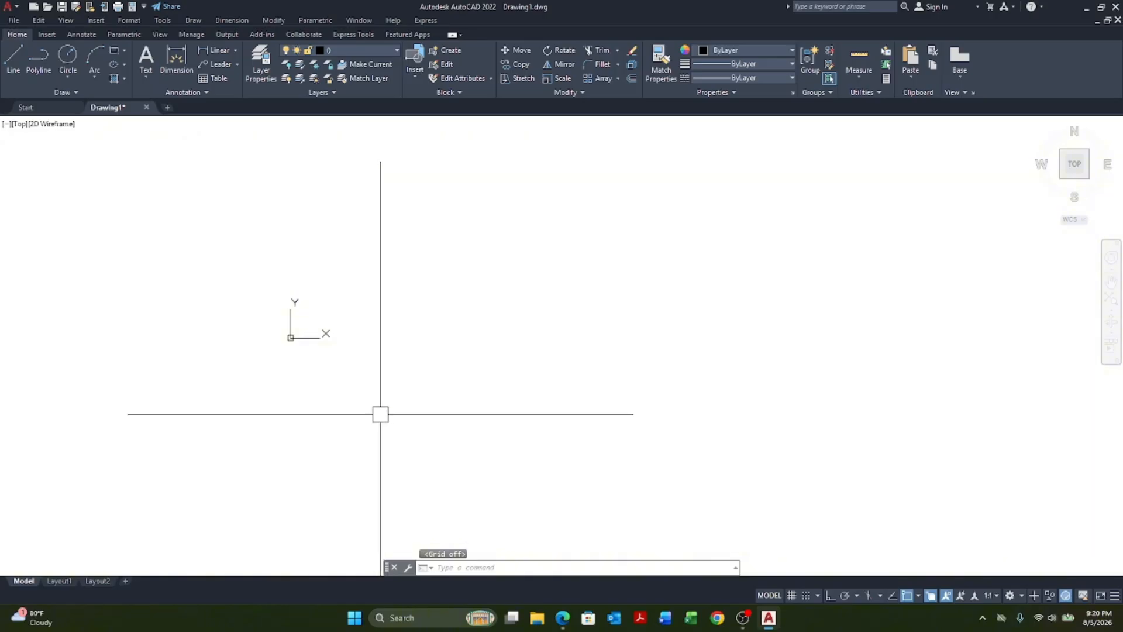
middle_drag(378, 413, 366, 460)
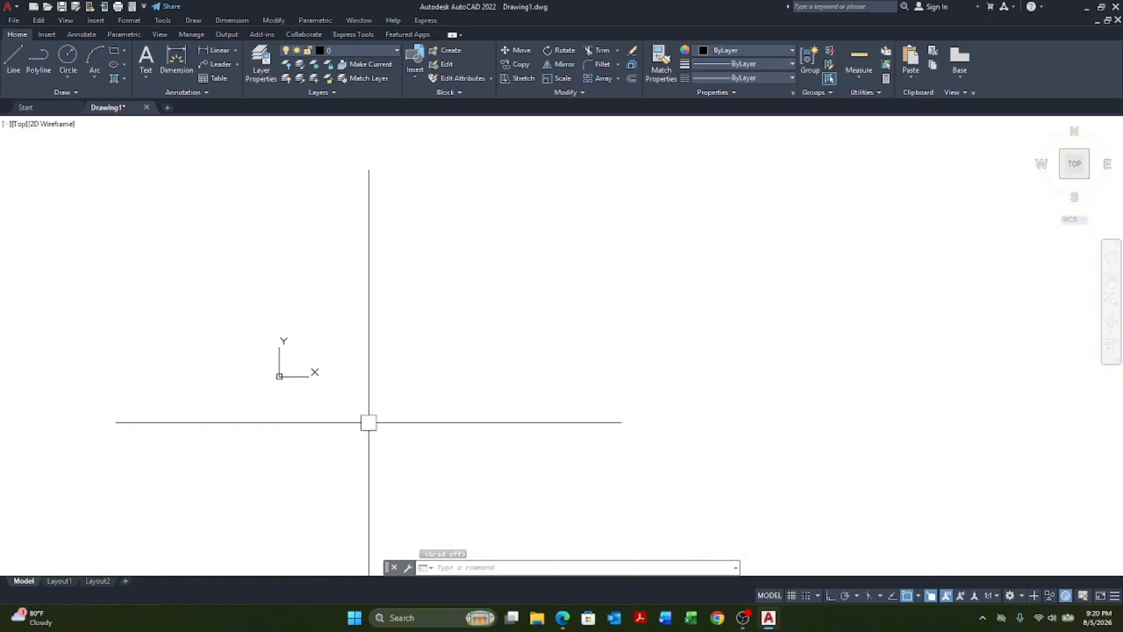
text(p)
key(Escape)
key(Escape)
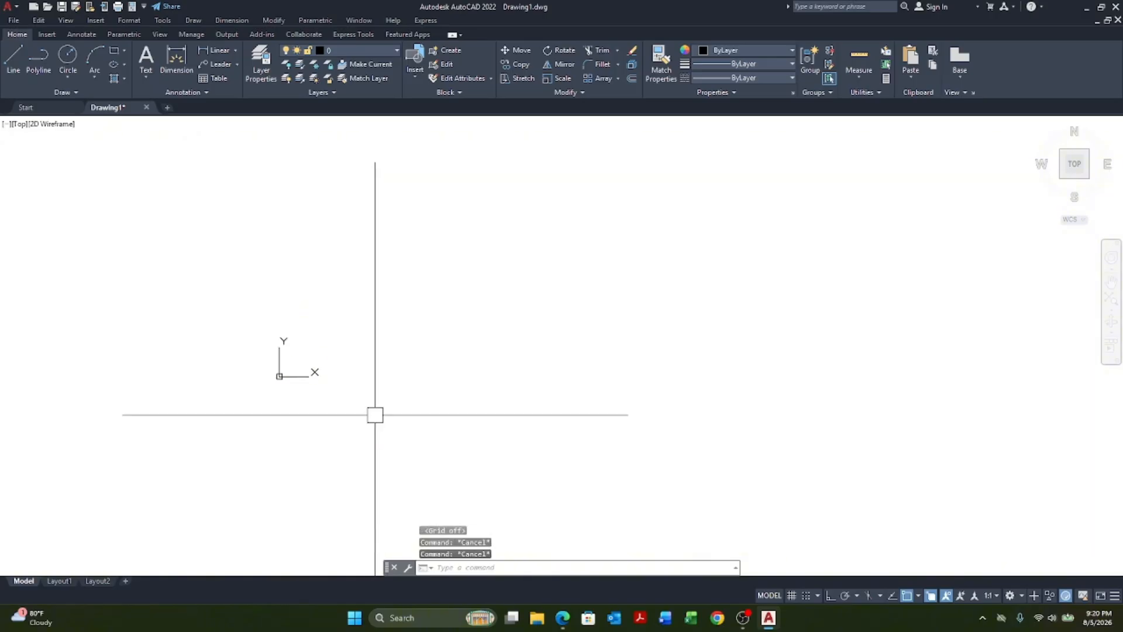
Draw a single sloping line from 0,0 to a free point up and to the right of the origin
text(l)
key(Return)
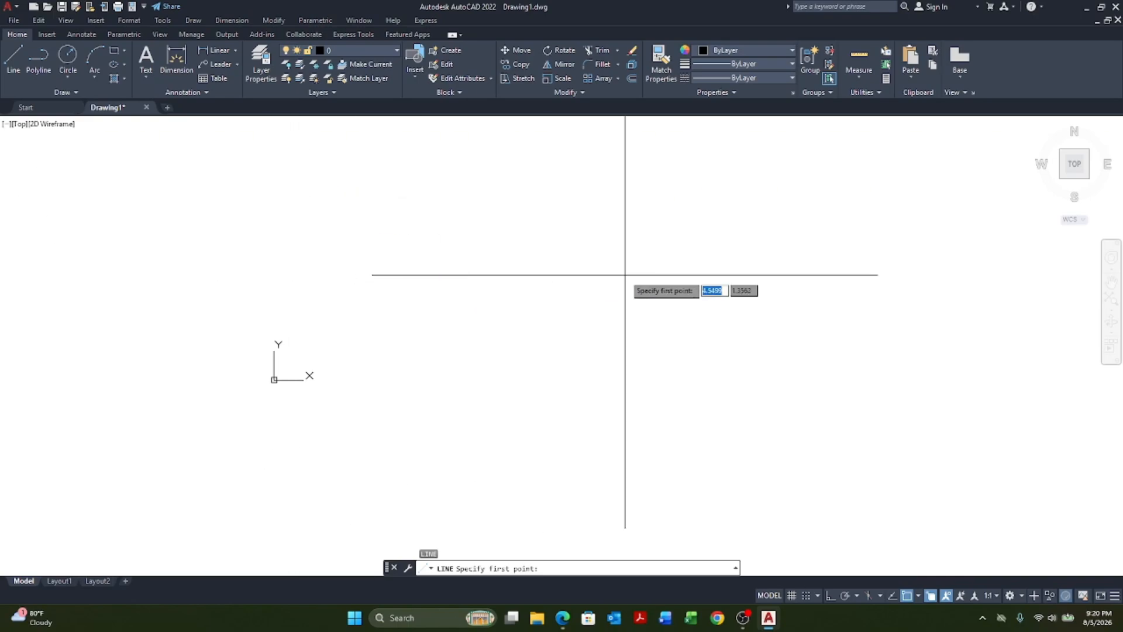
scroll(323, 368, up, 1)
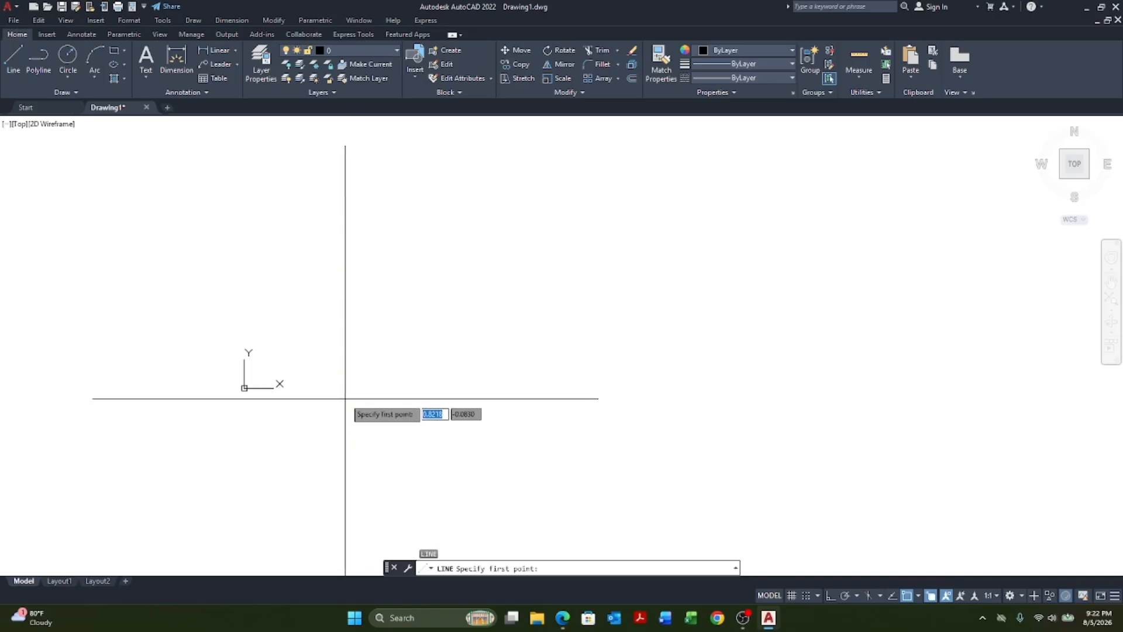
text(0,0)
key(Return)
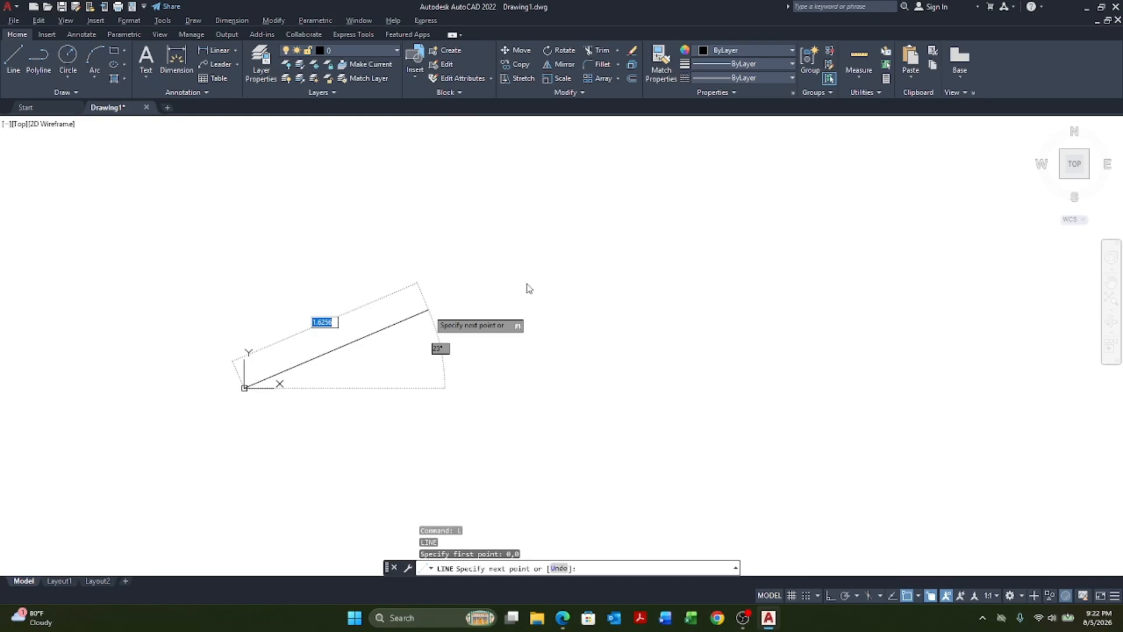
click(448, 254)
key(Escape)
key(Escape)
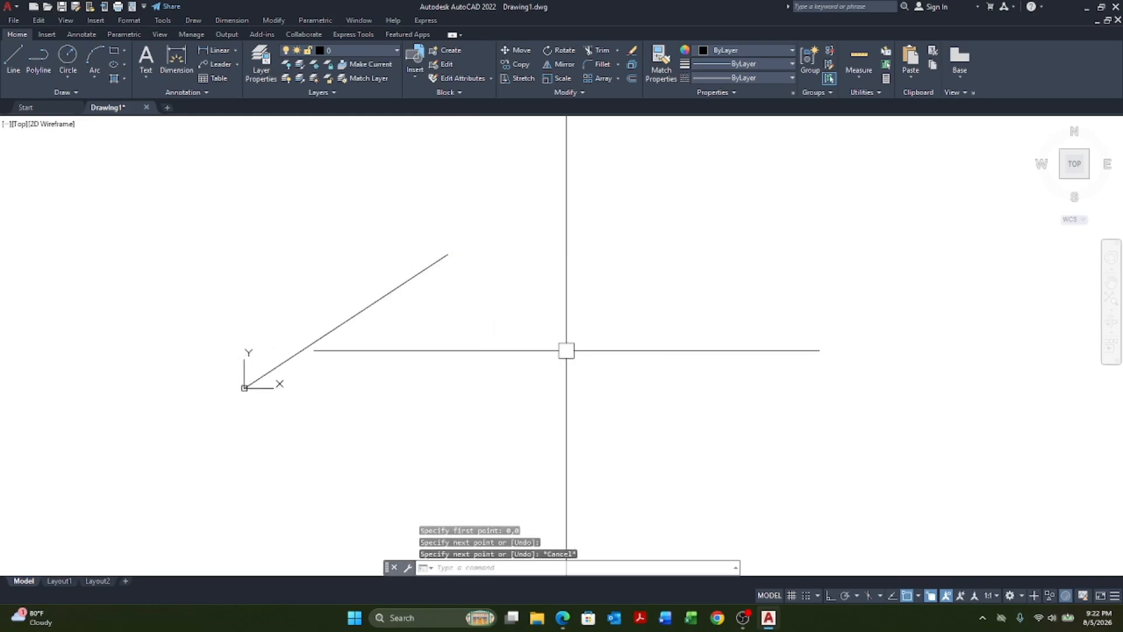
Erase the sloping line that starts at the origin
click(387, 295)
key(Delete)
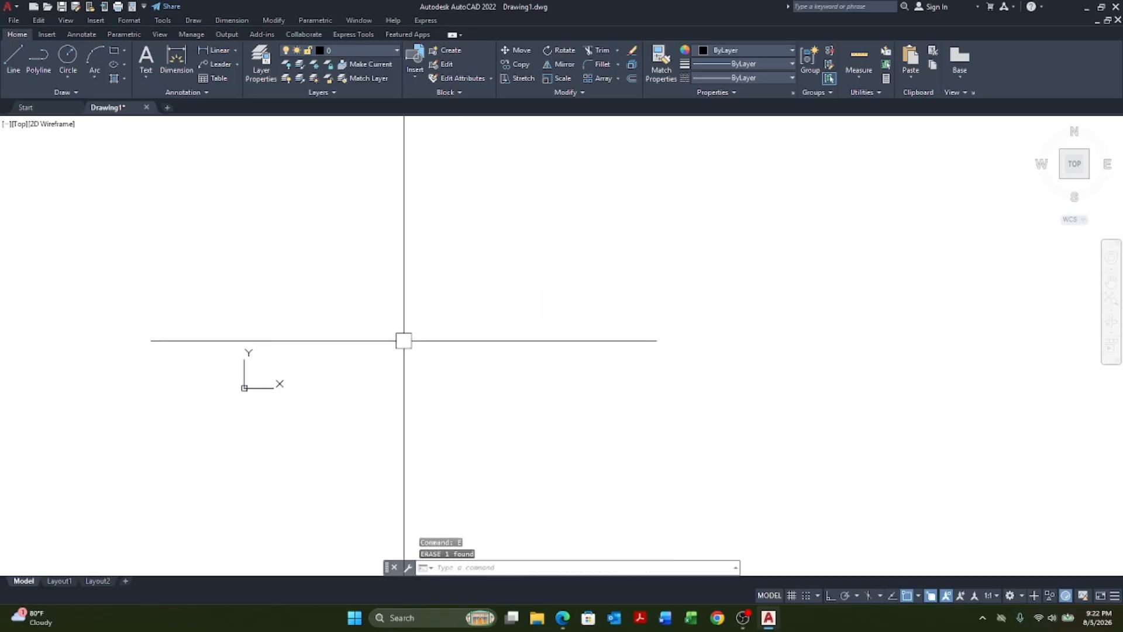
key(Escape)
key(Escape)
Draw a horizontal line 5 units long from 0,0 along the positive X axis with Ortho mode on
text(l)
key(Return)
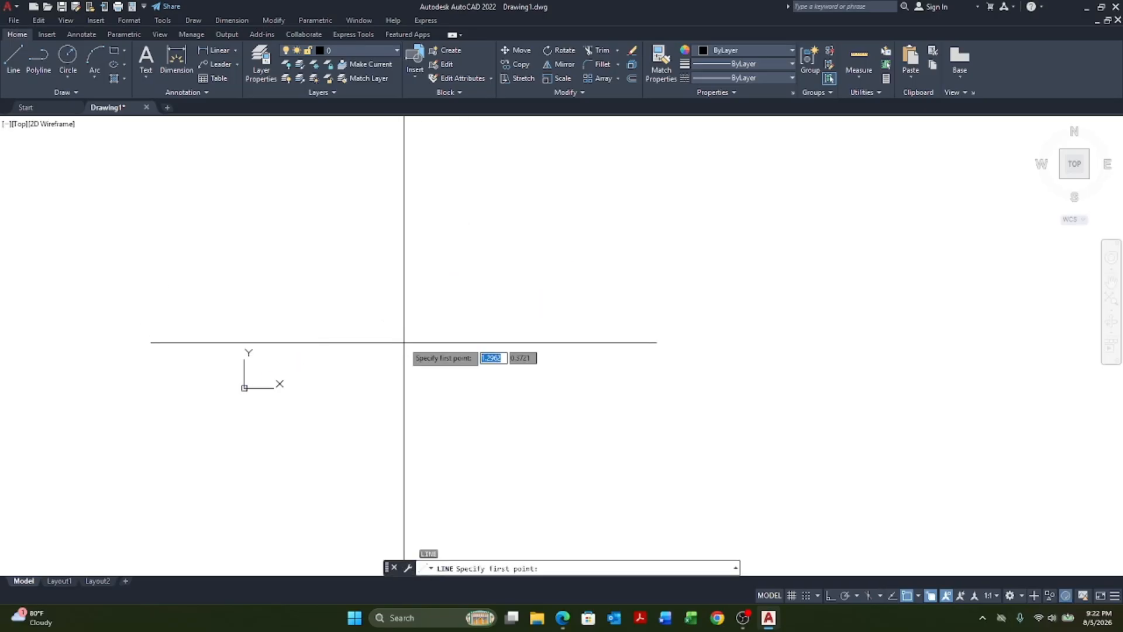
text(0,0)
key(Return)
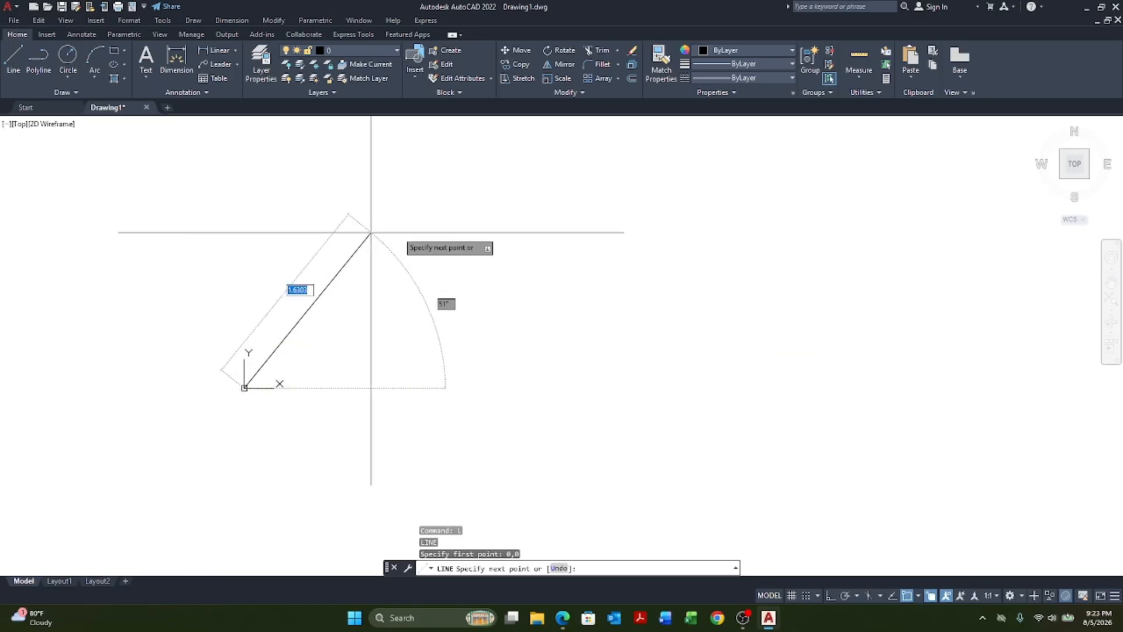
click(830, 596)
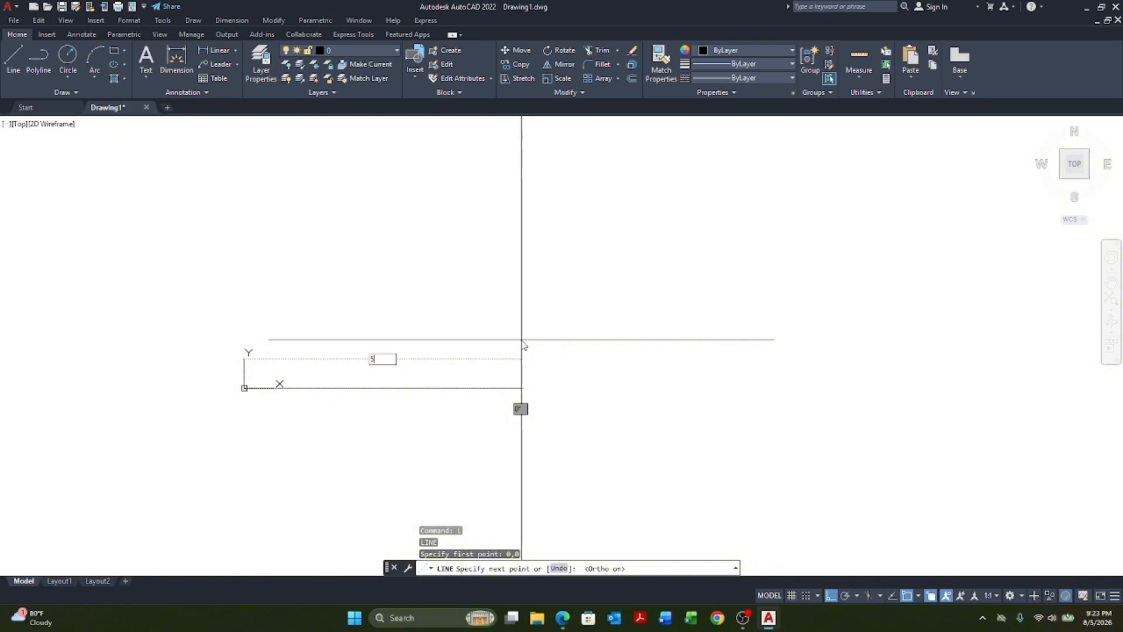
key(Return)
key(Return)
Begin a second line at a free point just above the start of the 5-unit horizontal line
scroll(341, 363, up, 5)
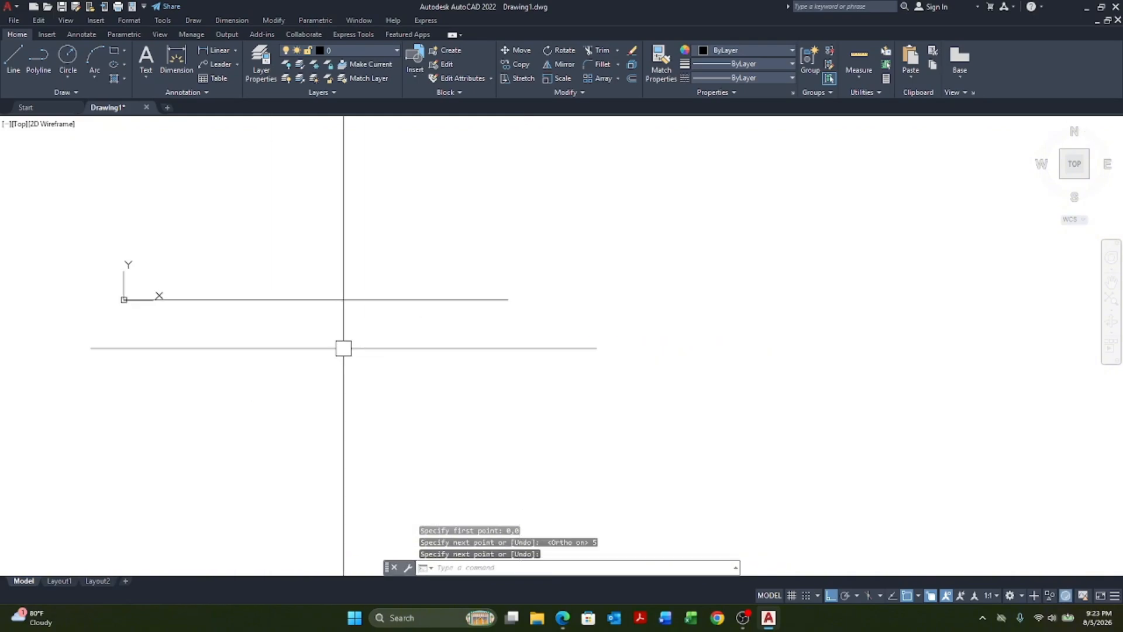
middle_drag(352, 362, 362, 405)
scroll(234, 409, up, 2)
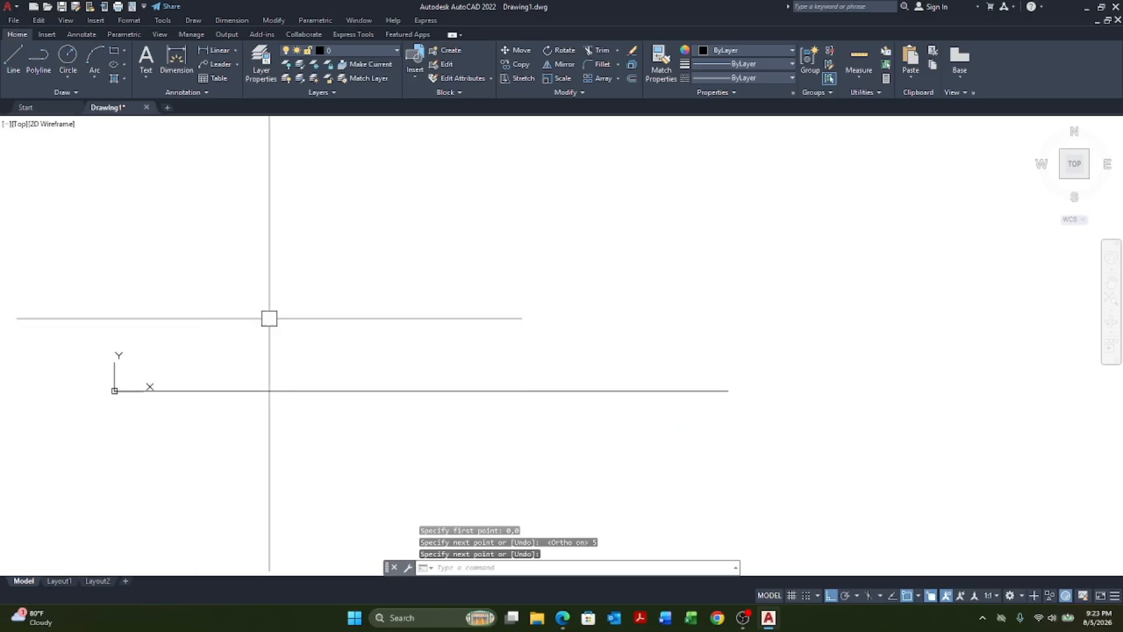
middle_drag(334, 333, 341, 394)
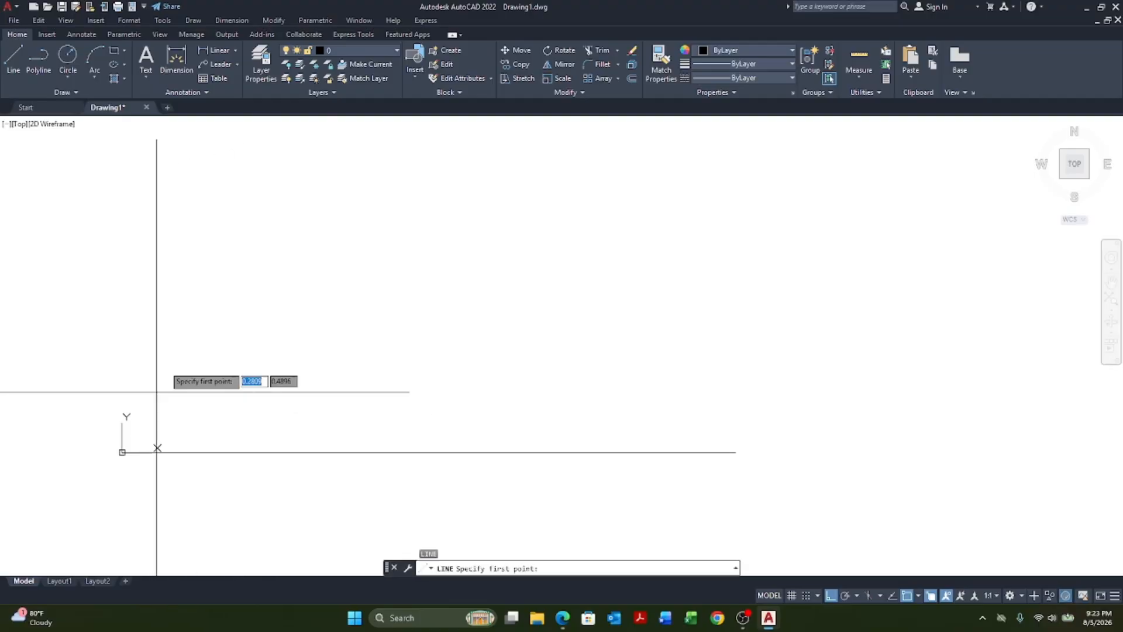
scroll(175, 442, down, 2)
scroll(173, 421, up, 2)
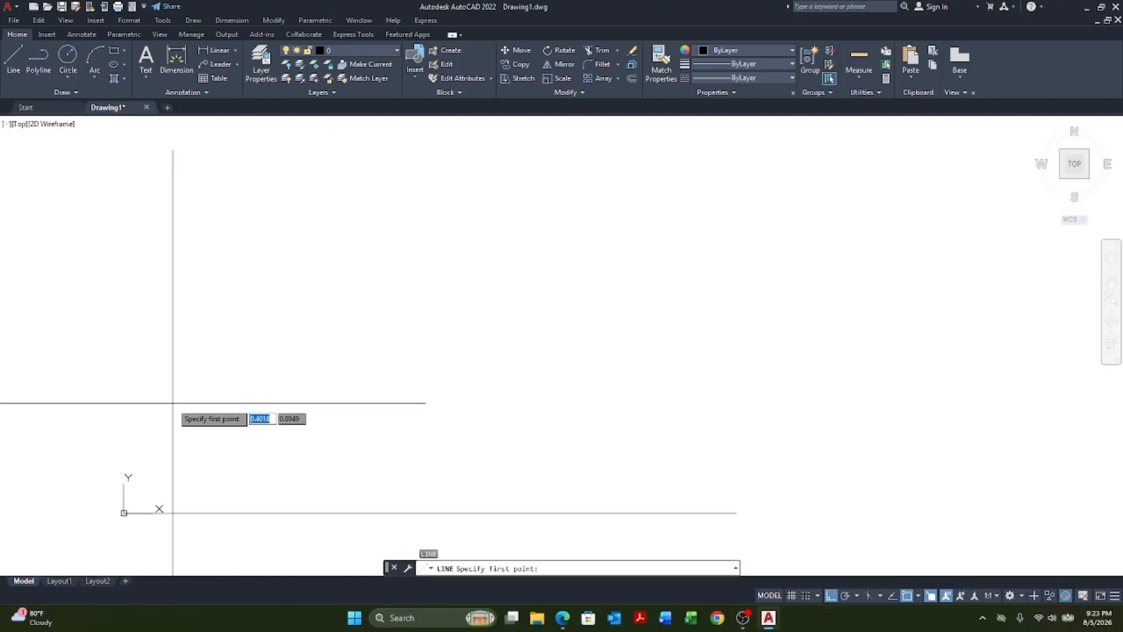
click(139, 403)
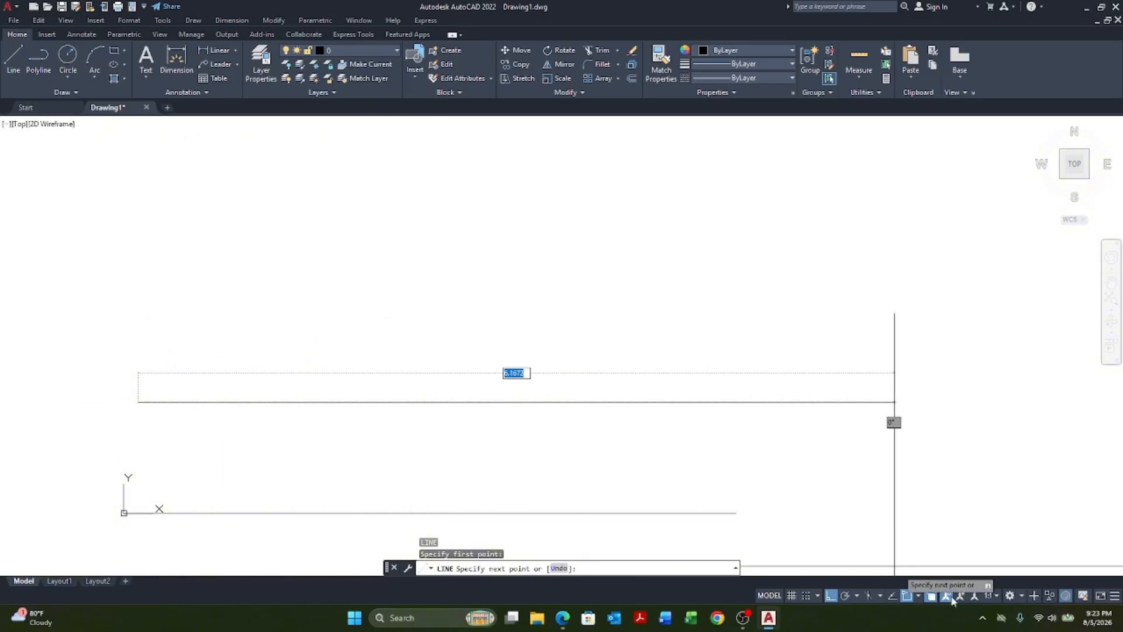
Switch the Windows display projection mode to Duplicate
click(1043, 619)
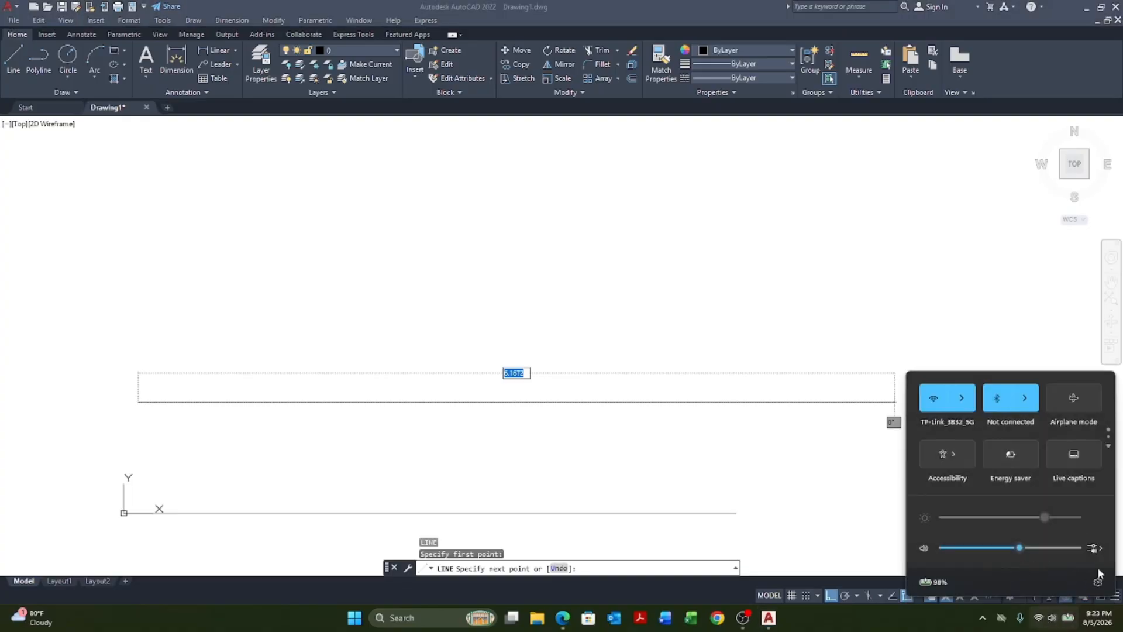
click(1107, 448)
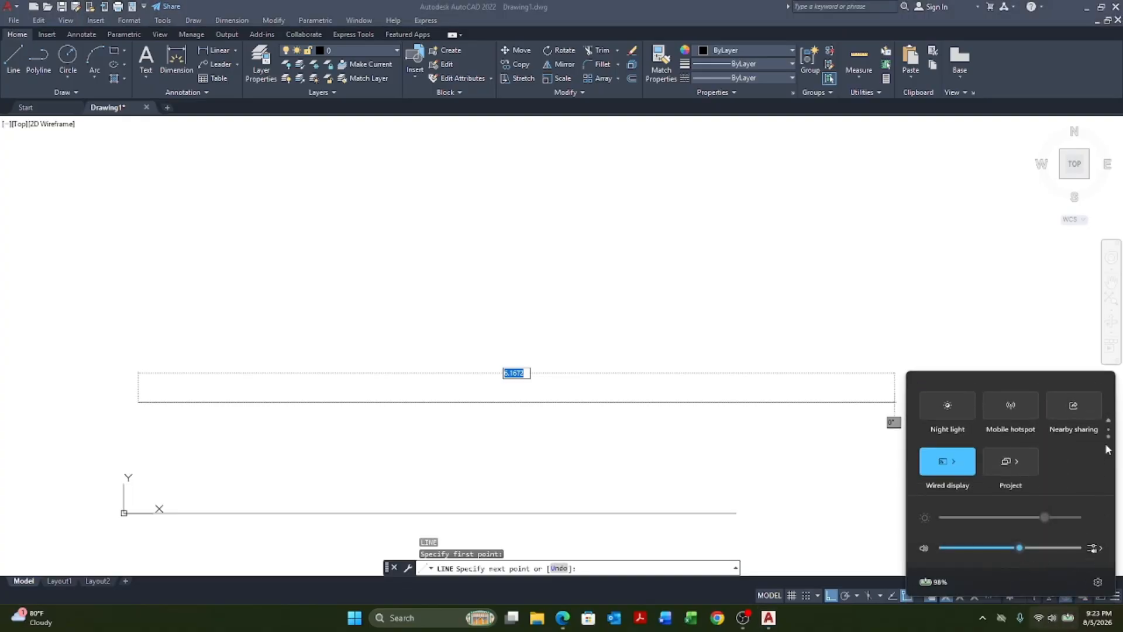
click(1016, 454)
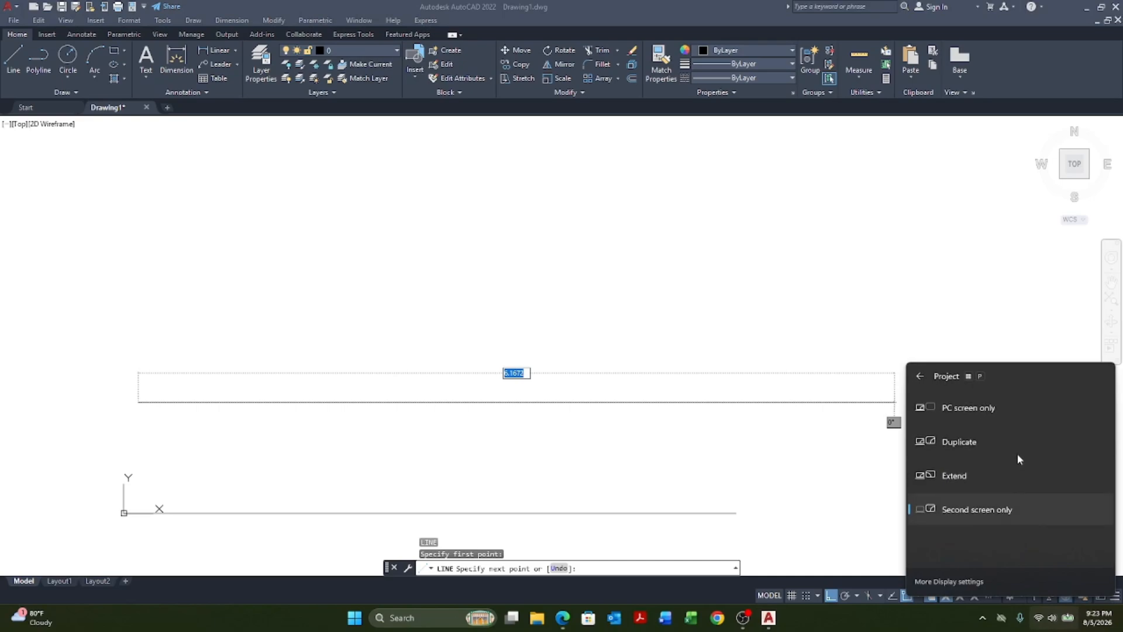
click(985, 441)
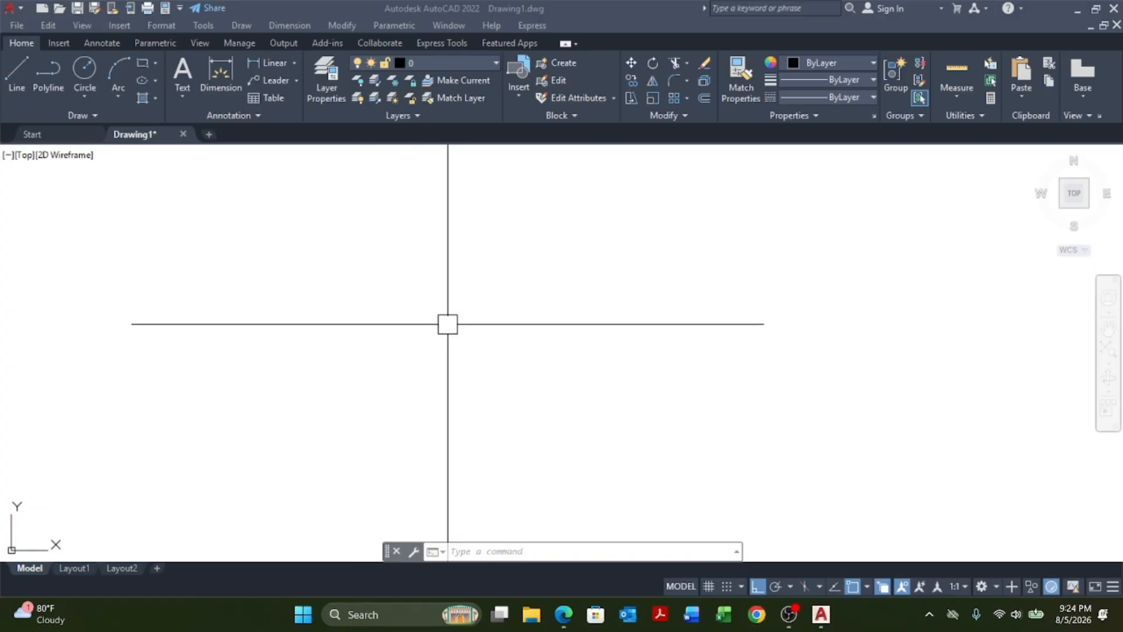
Start a new line at 0,0 and, with Ortho mode off, draw the first three free sloping segments of a continuous chain
click(423, 325)
key(Escape)
key(Escape)
key(Escape)
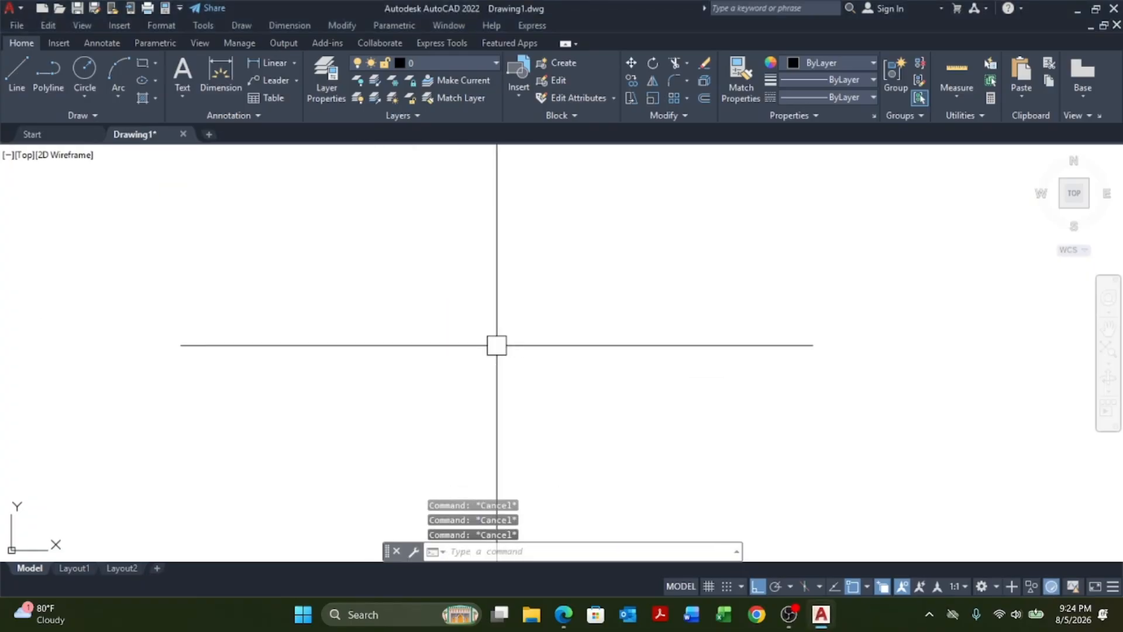
text(l)
key(Return)
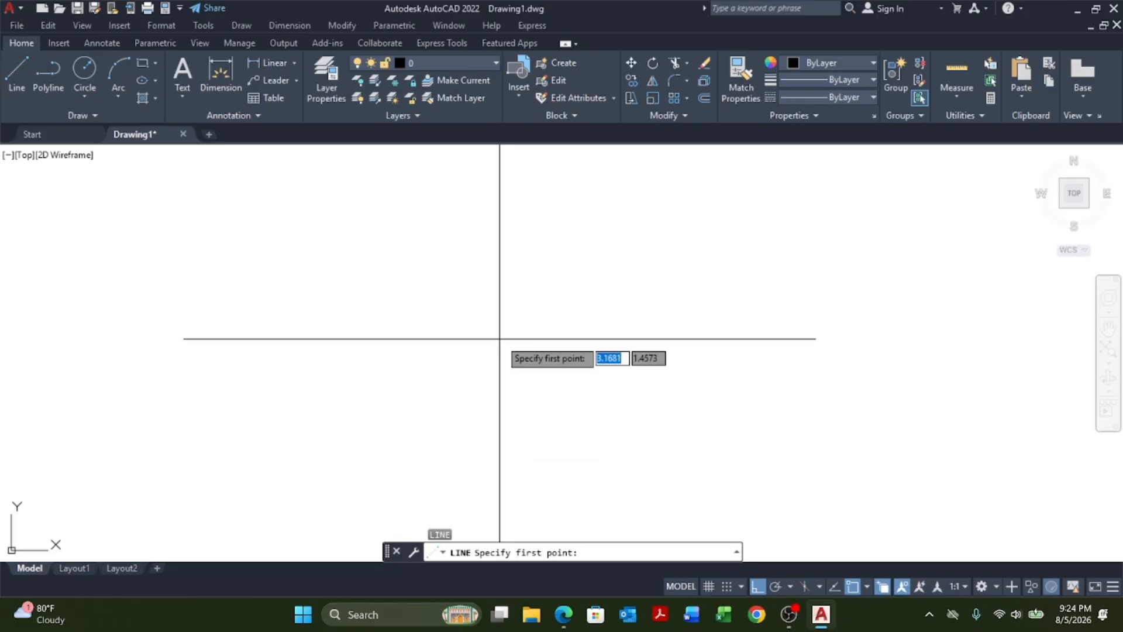
text(0,0)
key(Return)
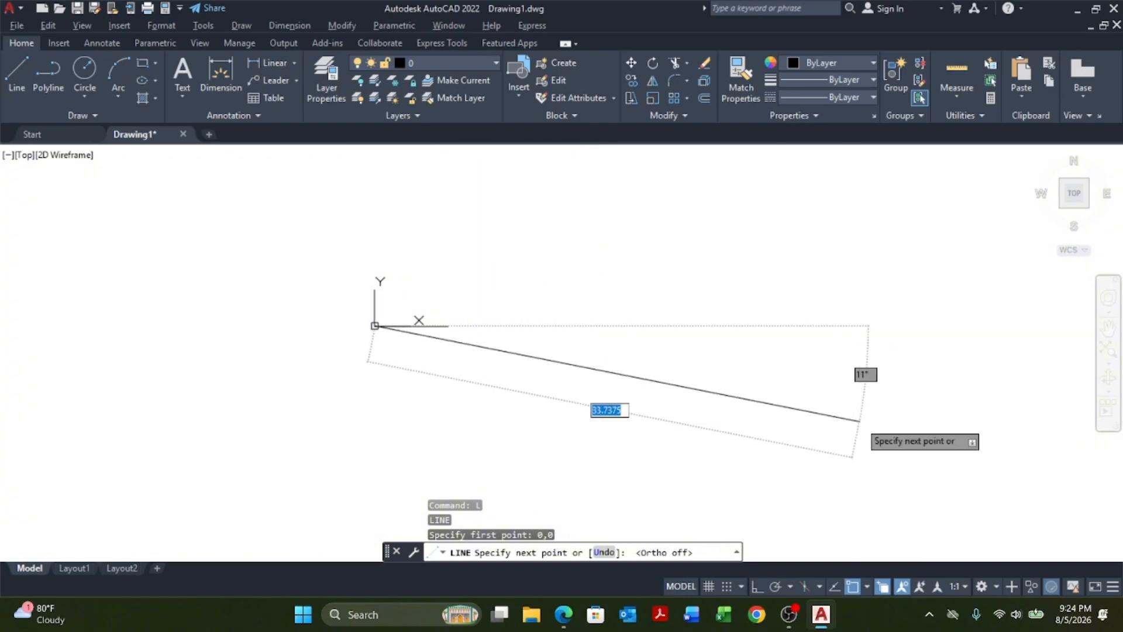
scroll(665, 336, down, 2)
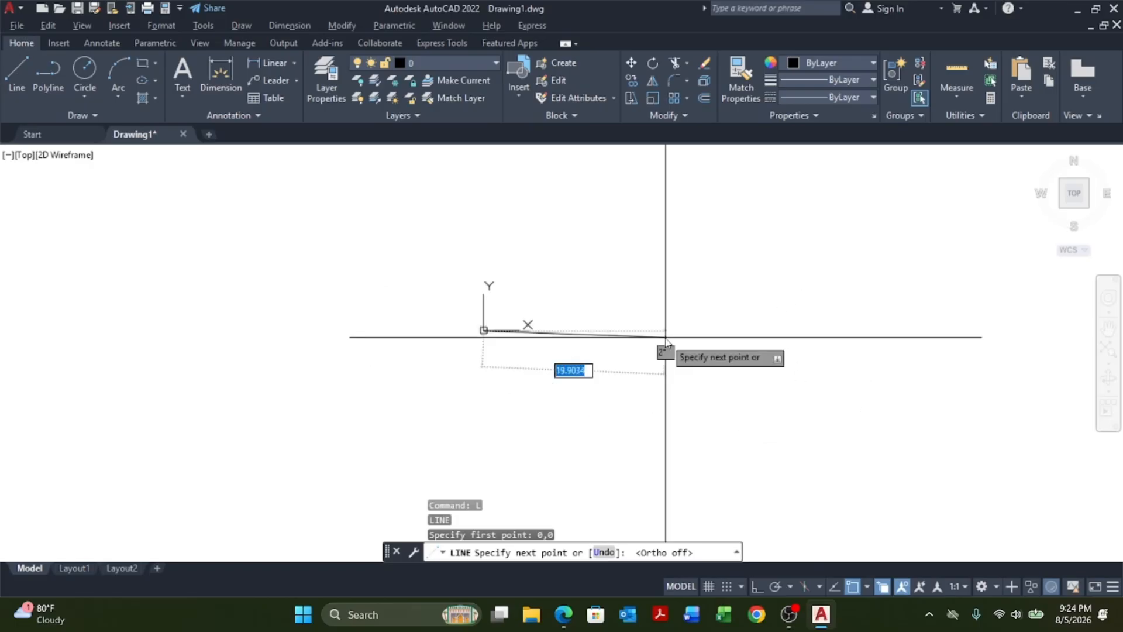
scroll(506, 271, up, 6)
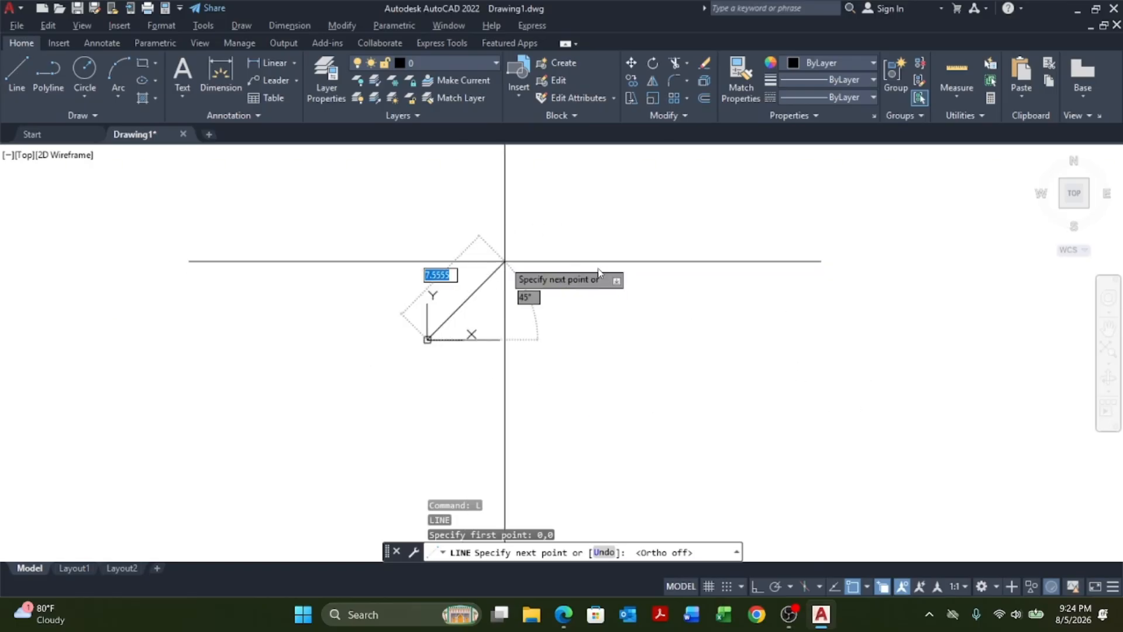
scroll(625, 329, down, 2)
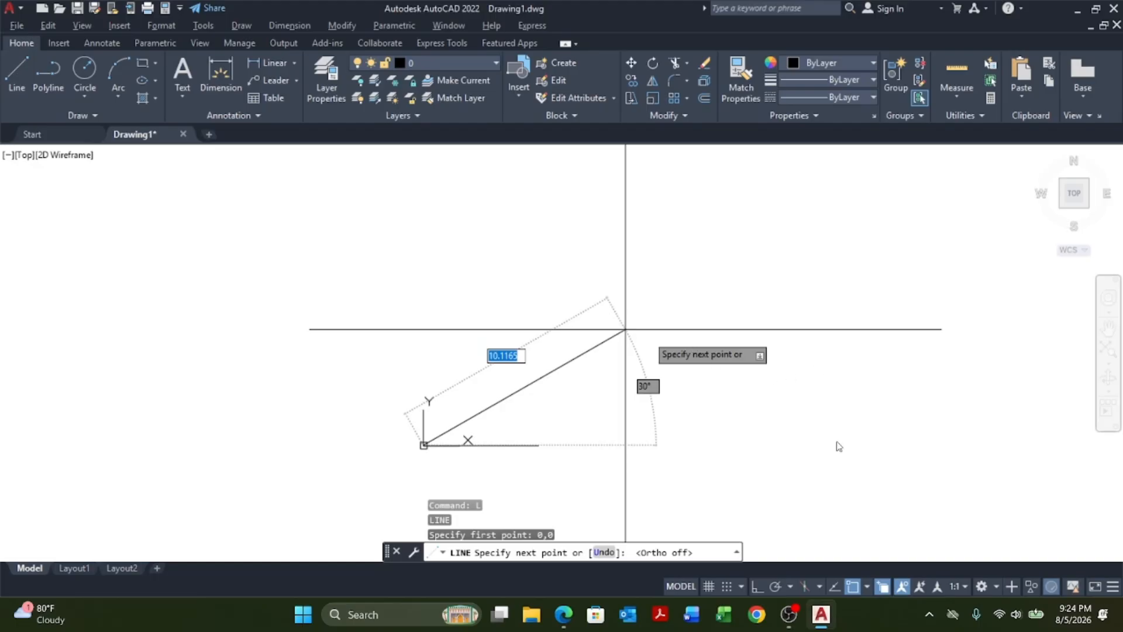
click(860, 466)
click(710, 316)
scroll(326, 296, down, 4)
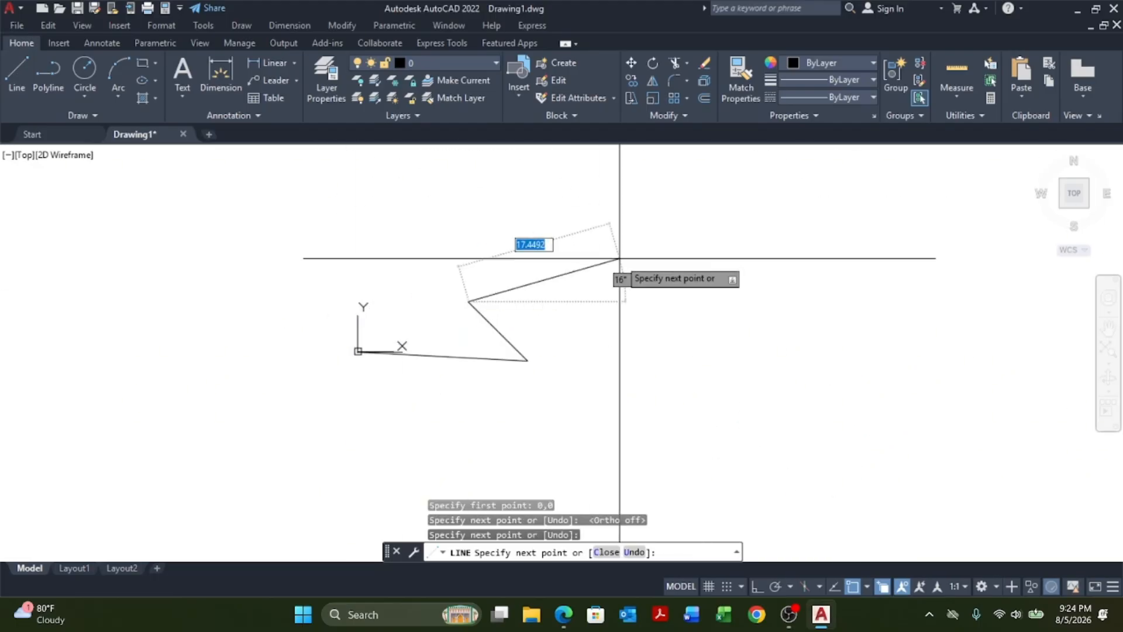
click(620, 258)
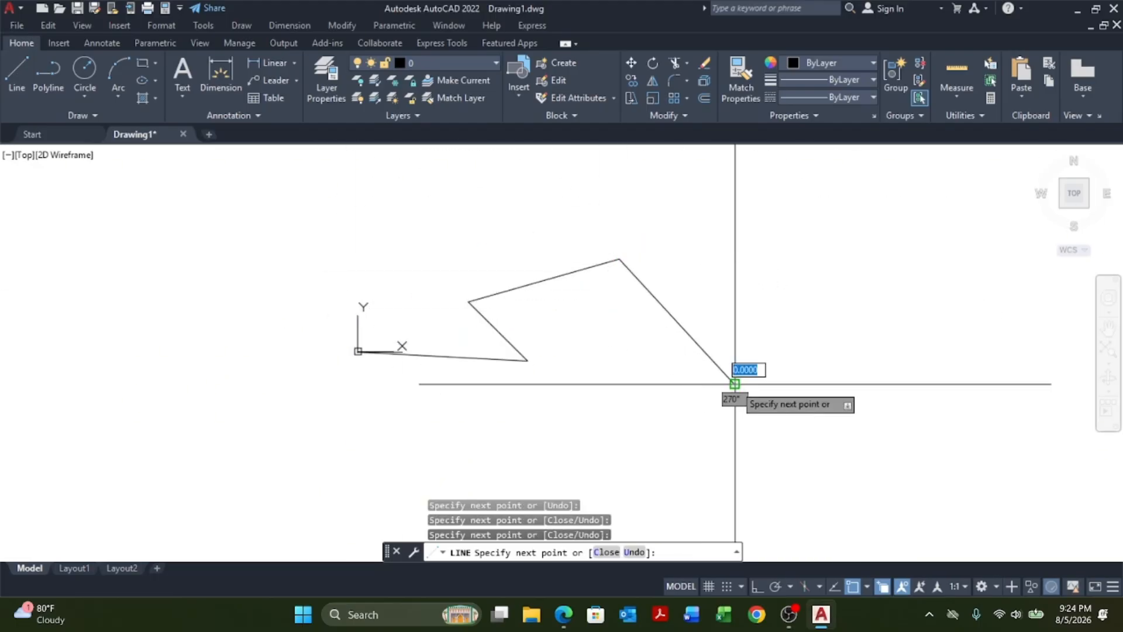
Extend the chain with further free zigzag segments that swing out to the right and loop back to above the origin
click(825, 239)
scroll(412, 184, down, 2)
click(433, 187)
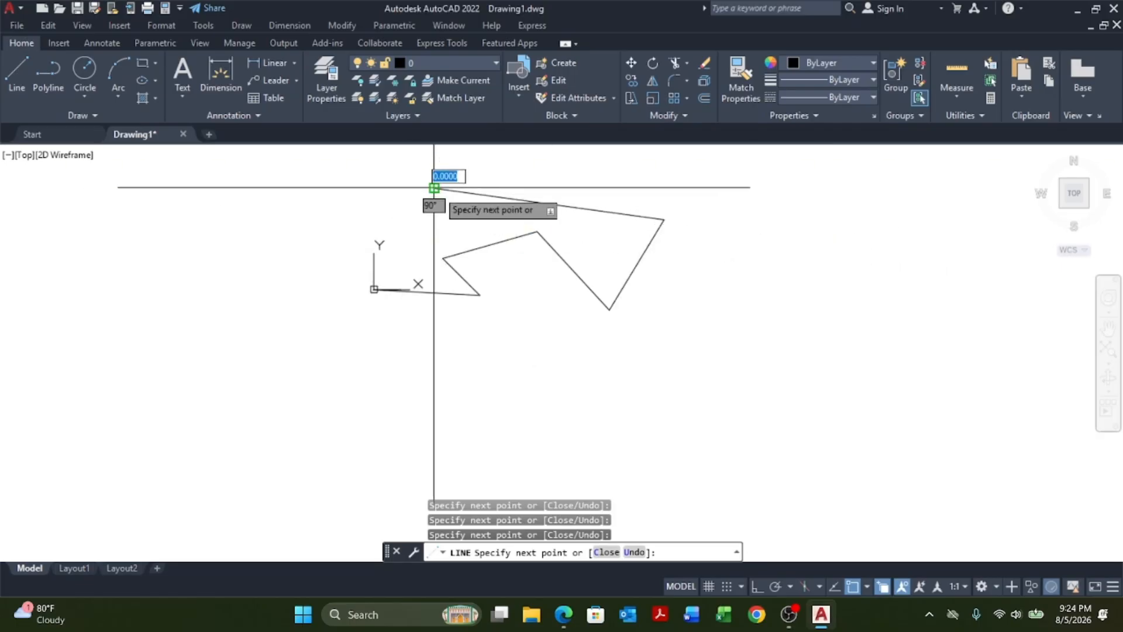
click(616, 166)
scroll(544, 342, down, 4)
click(649, 304)
click(658, 198)
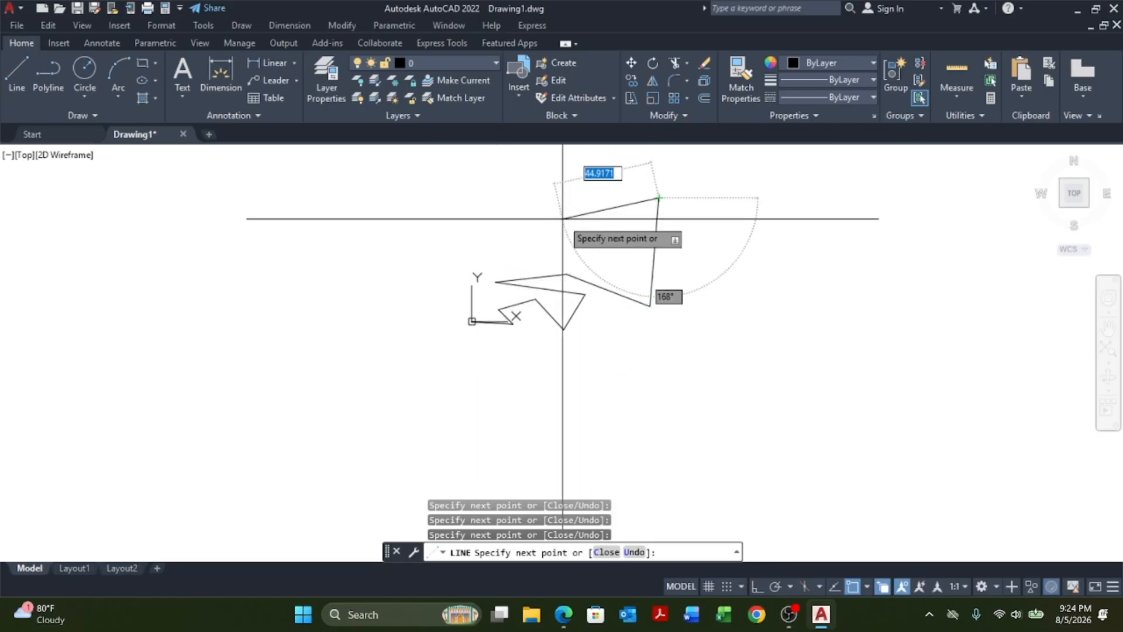
click(563, 219)
click(484, 177)
click(407, 239)
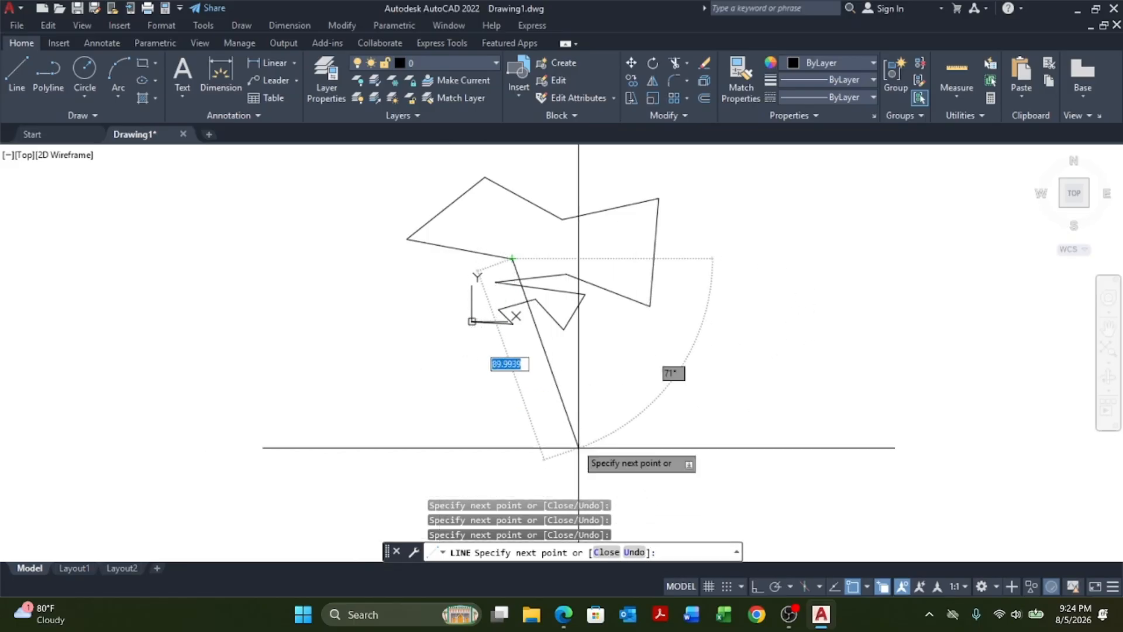
Add three more free segments to the chain, zigzagging up and away to the right
scroll(488, 234, up, 4)
scroll(476, 269, down, 4)
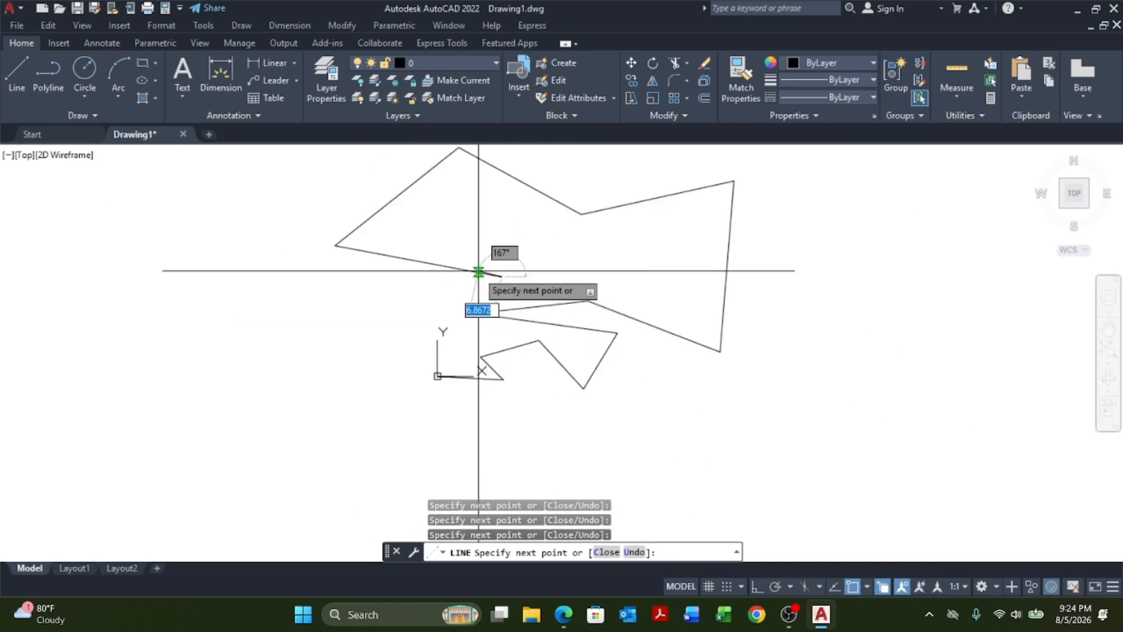
scroll(414, 371, up, 6)
scroll(416, 379, down, 5)
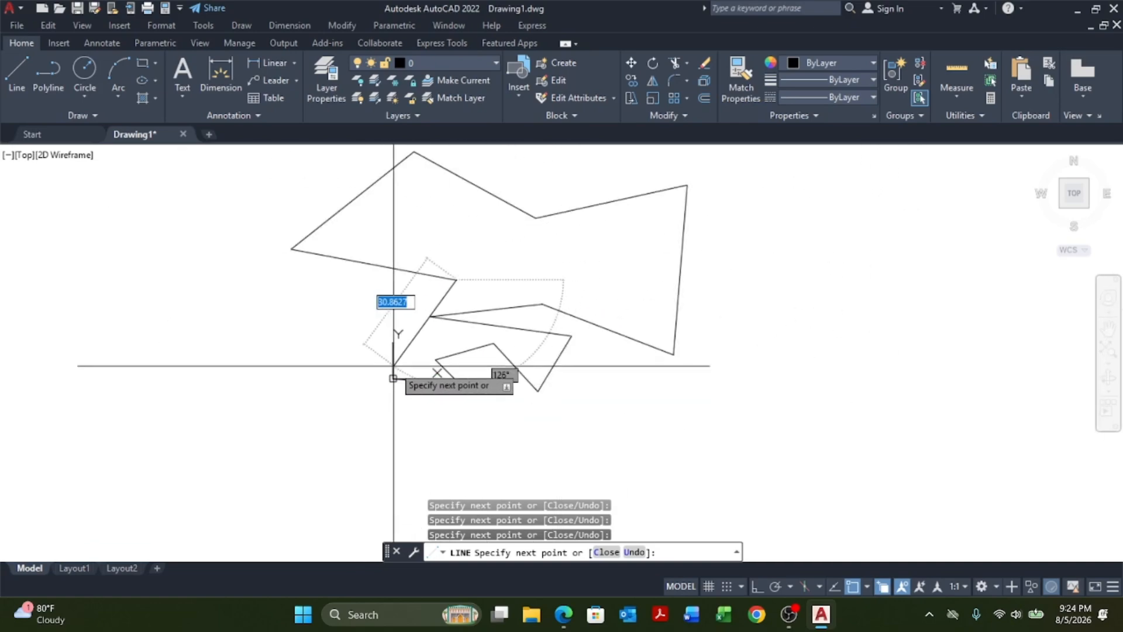
click(638, 302)
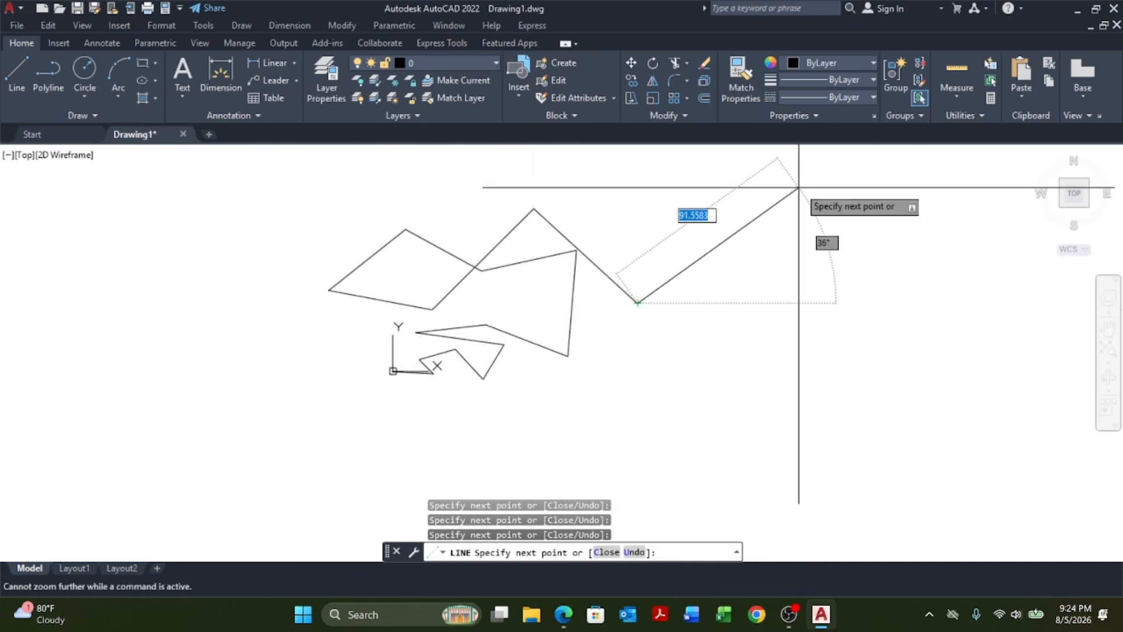
click(800, 189)
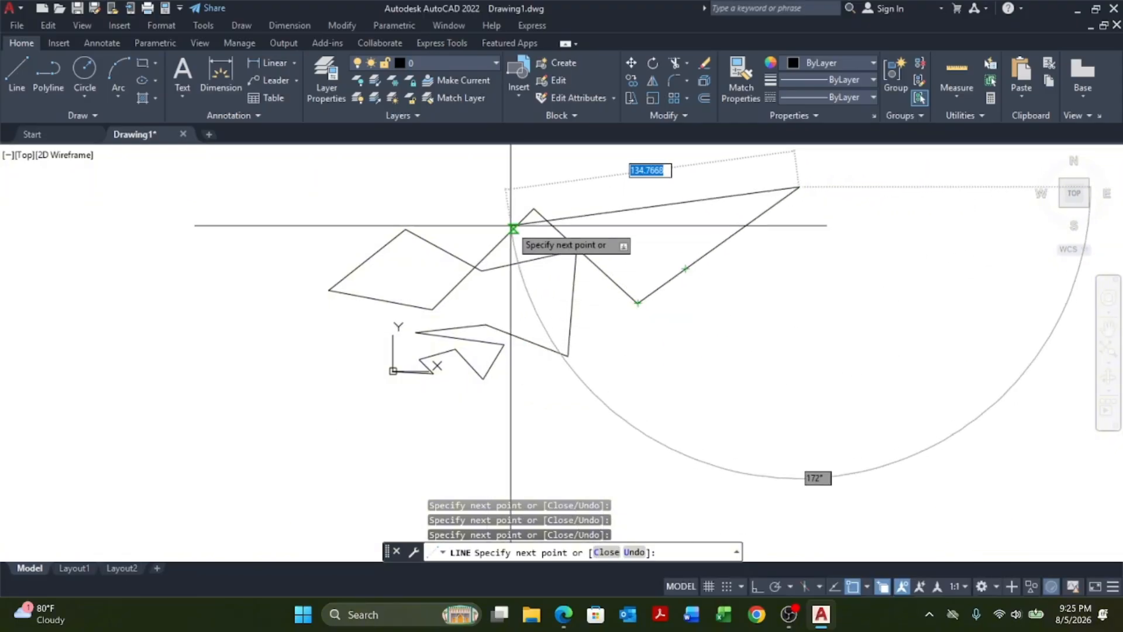
Remove the chain's last three segments with the Line command's Undo option
scroll(426, 240, down, 2)
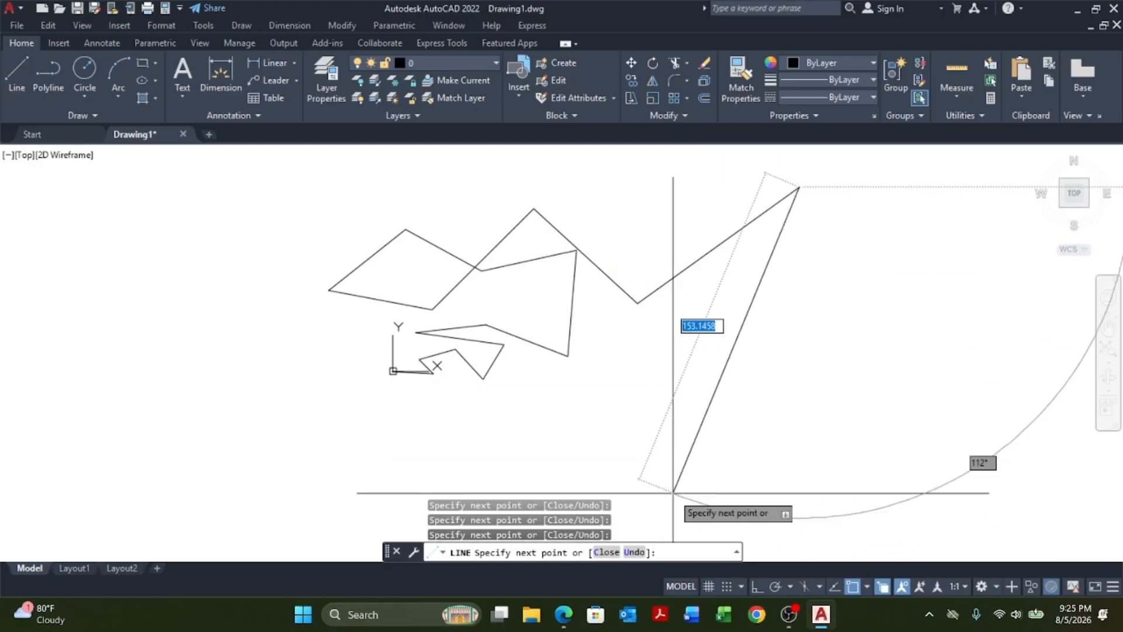
text(u)
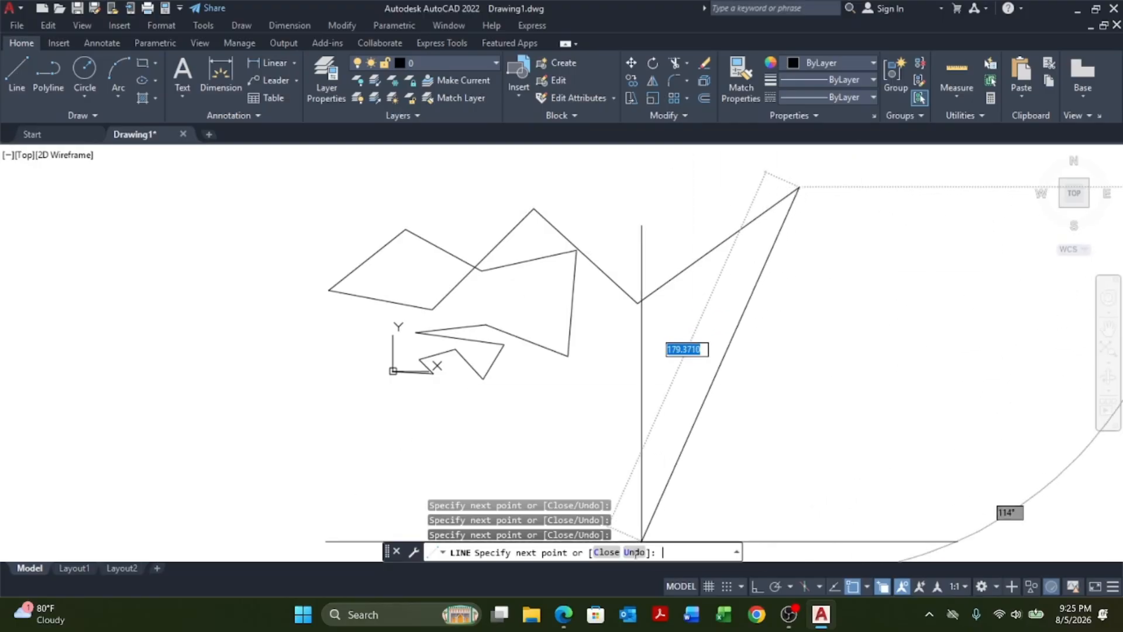
key(Return)
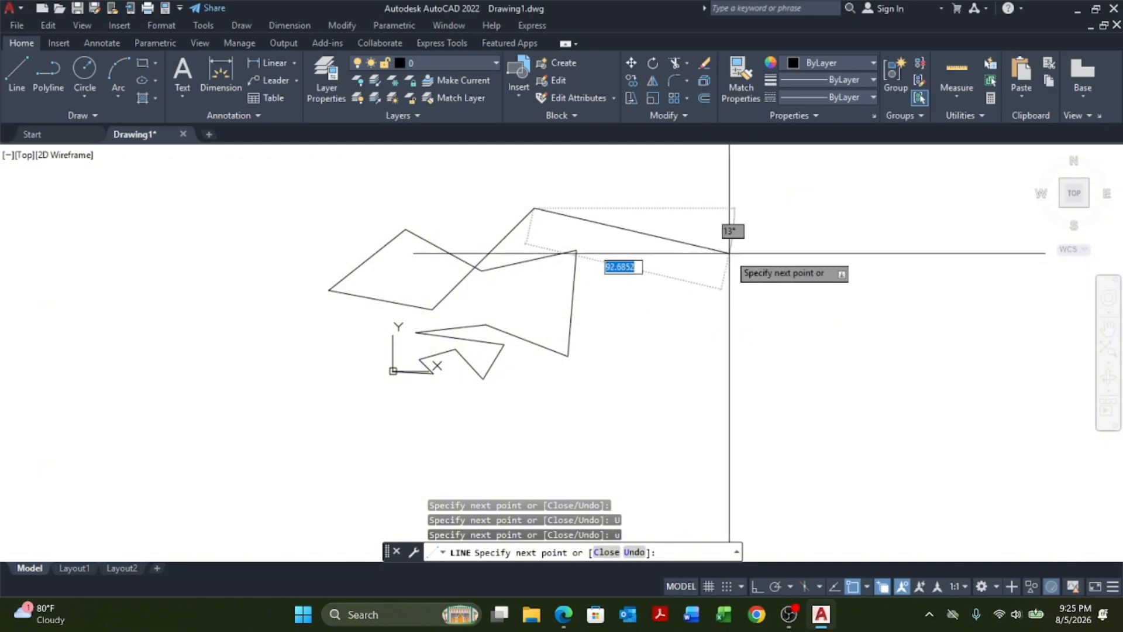
key(Return)
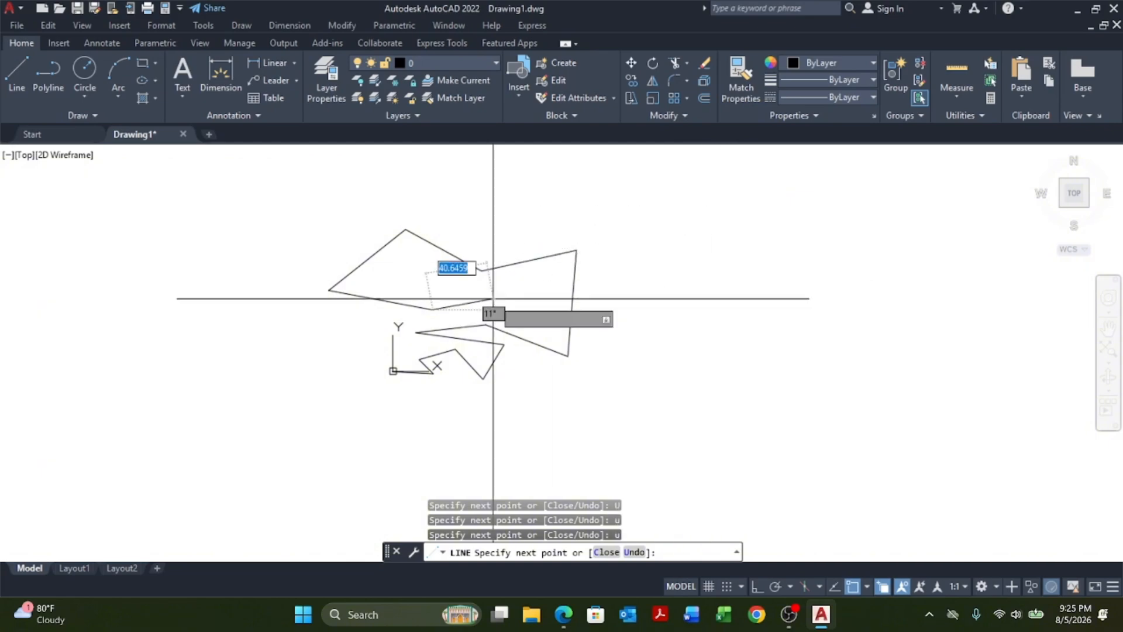
Close the line chain back to its start point at 0,0 with the Close option
scroll(398, 379, up, 5)
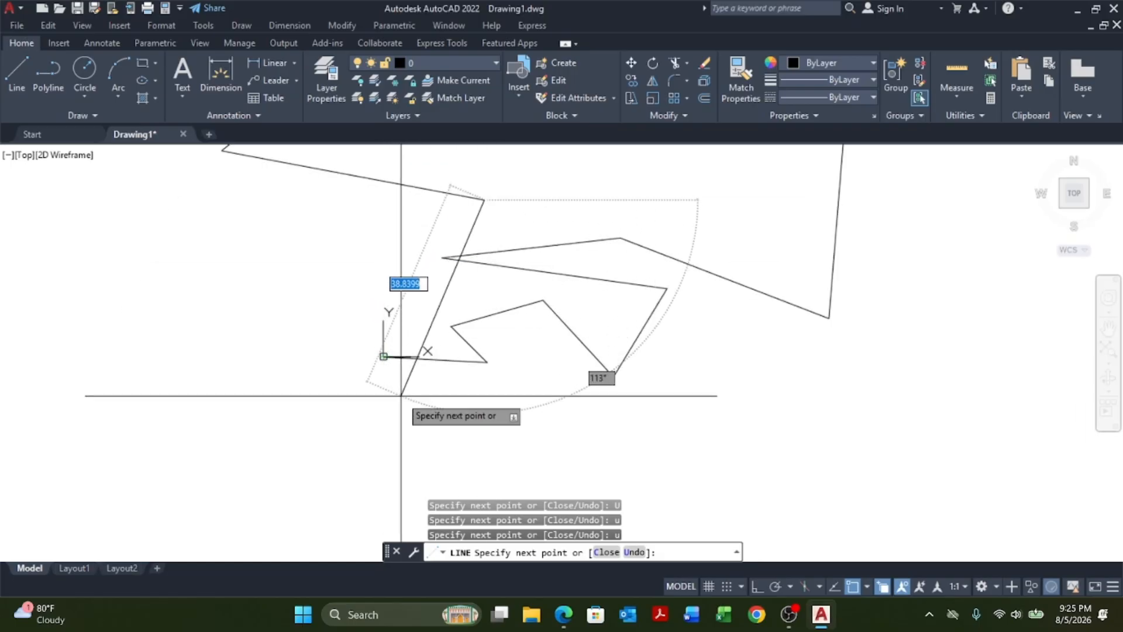
text(c)
key(Return)
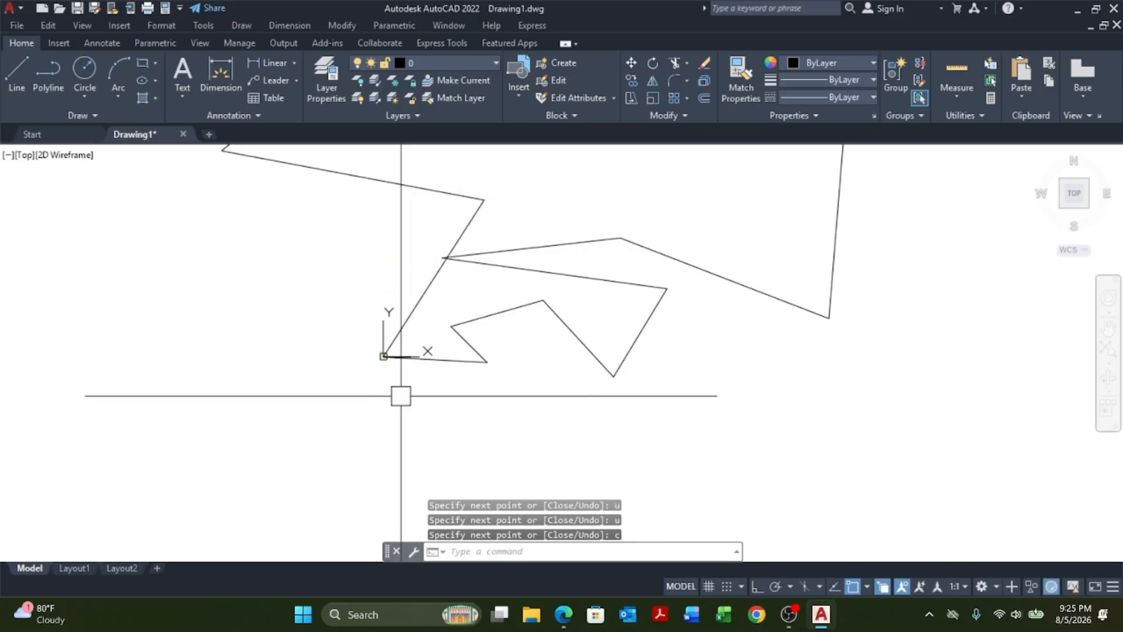
click(466, 245)
key(Escape)
key(Escape)
scroll(348, 369, down, 3)
key(Escape)
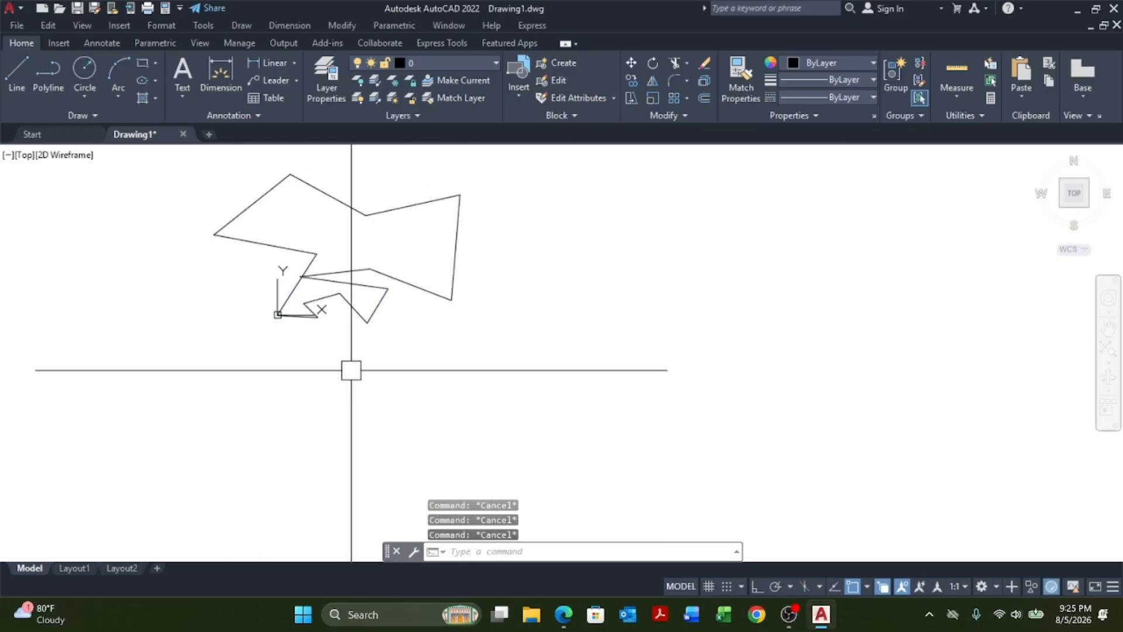
Draw a closed zigzag line chain from a free point right of the first shape, undoing its fifth segment before closing it
text(l)
key(Return)
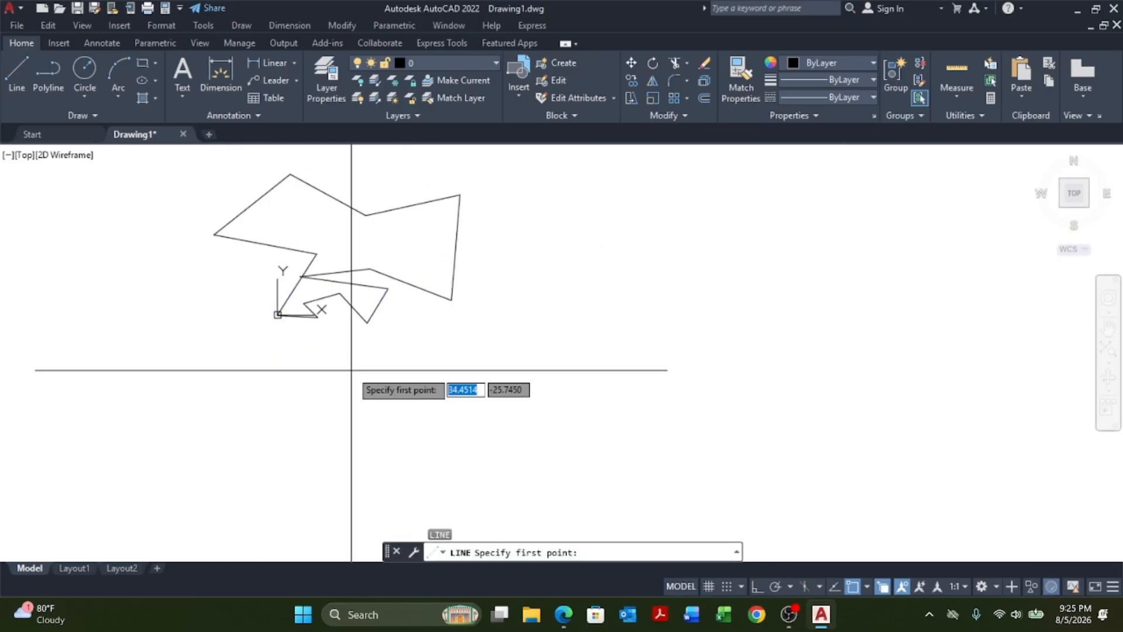
click(410, 343)
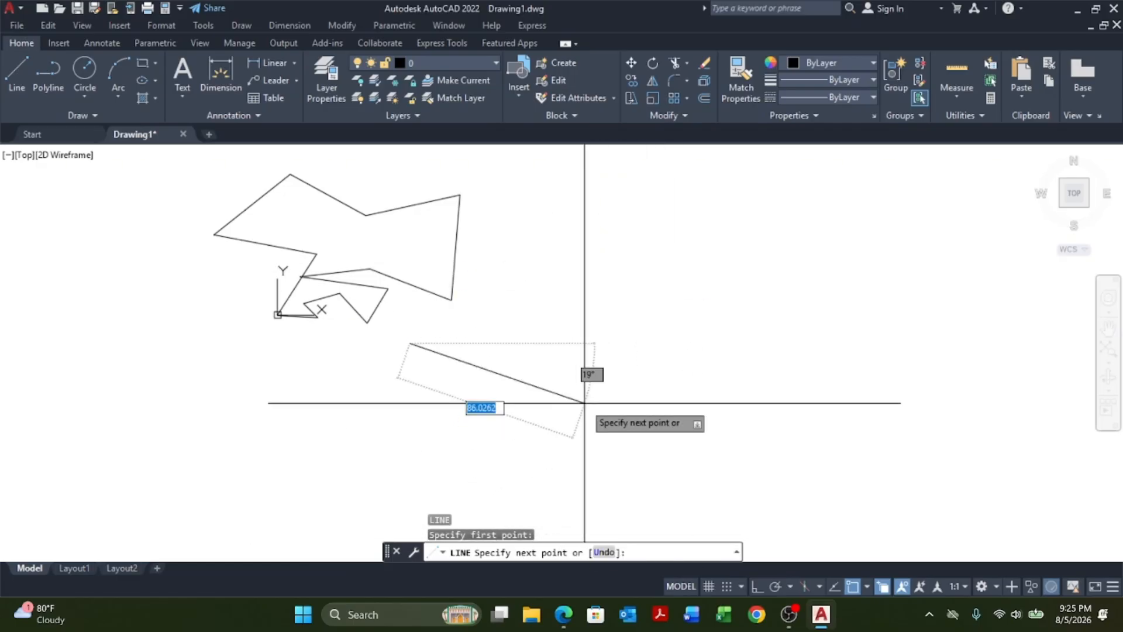
click(595, 287)
click(650, 362)
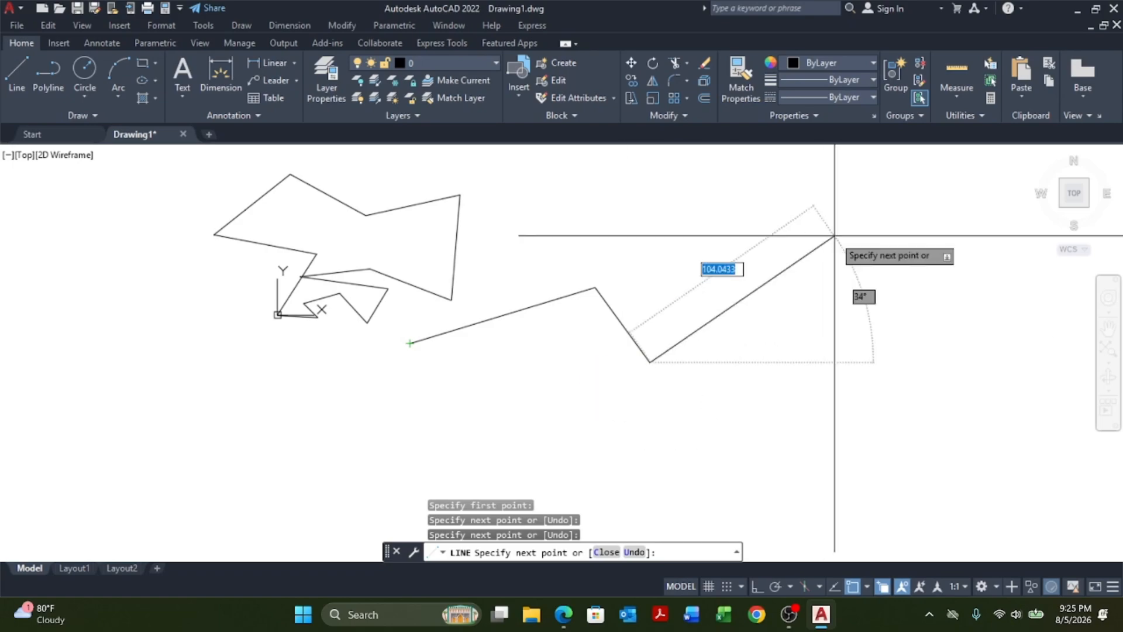
click(819, 229)
click(944, 325)
click(683, 427)
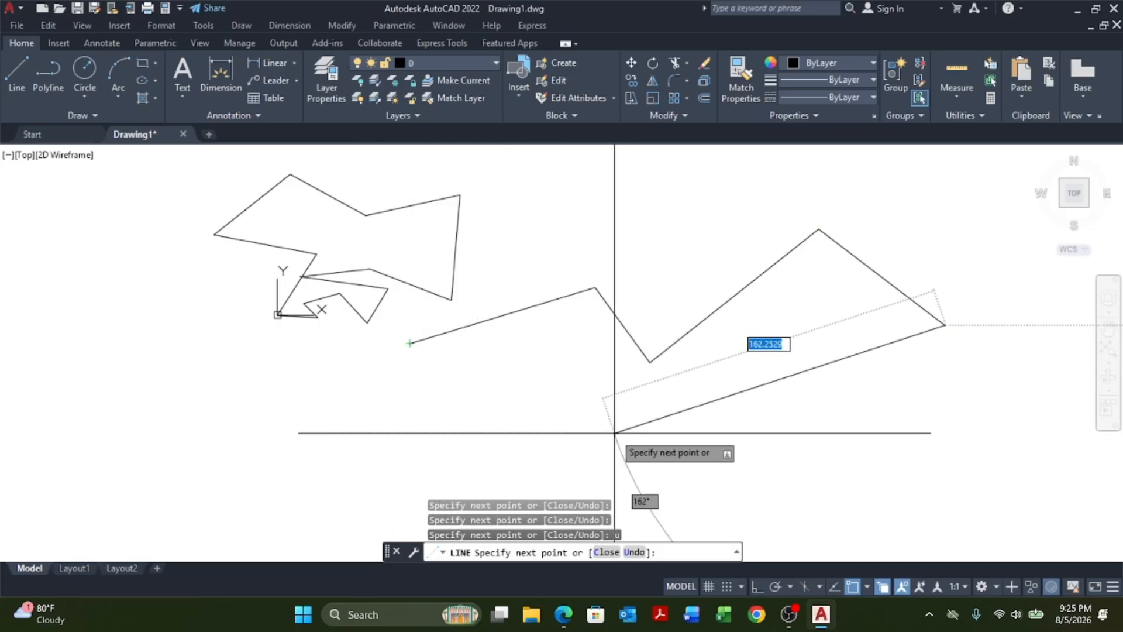
key(Return)
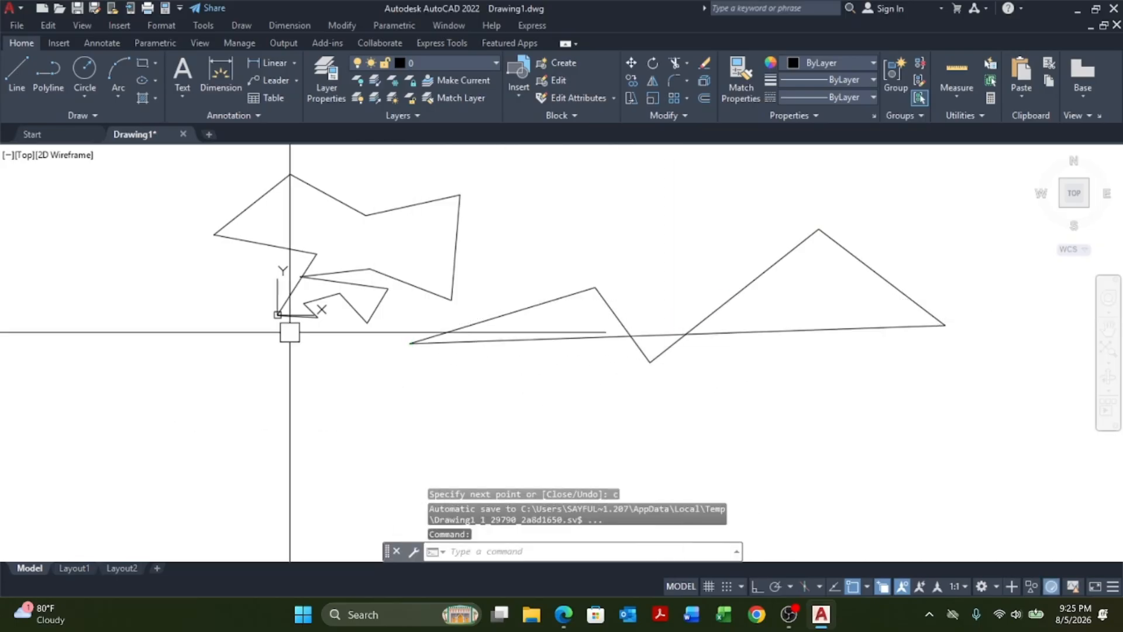
scroll(291, 331, down, 5)
key(Escape)
middle_drag(448, 339, 447, 389)
key(Escape)
scroll(292, 343, up, 5)
key(Escape)
middle_drag(349, 366, 347, 409)
key(Escape)
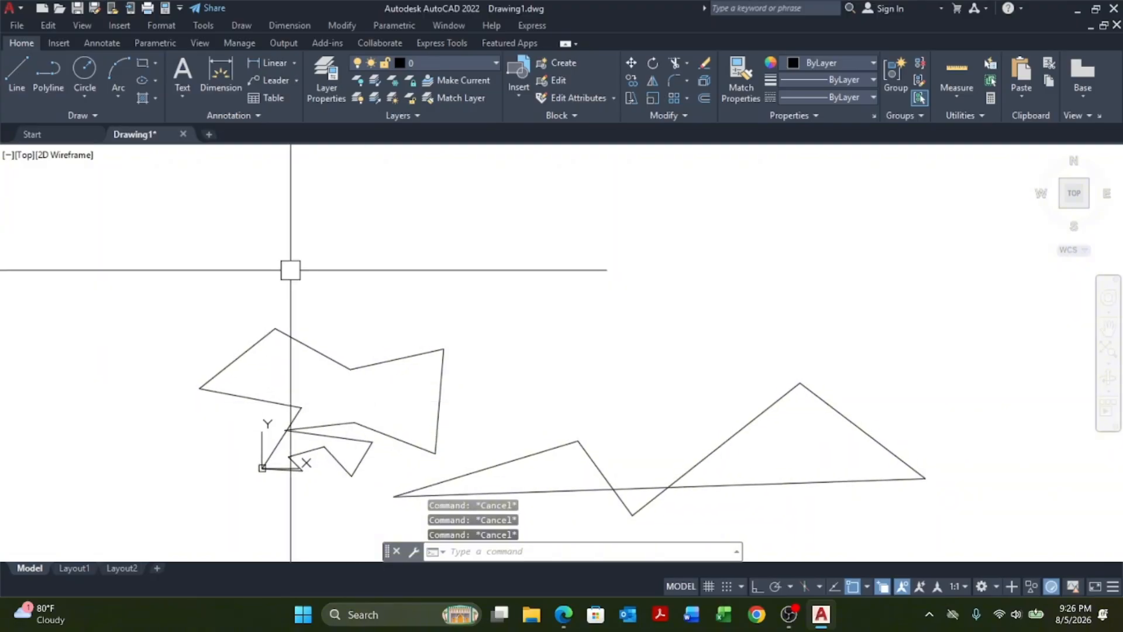
scroll(167, 232, down, 6)
scroll(456, 448, up, 4)
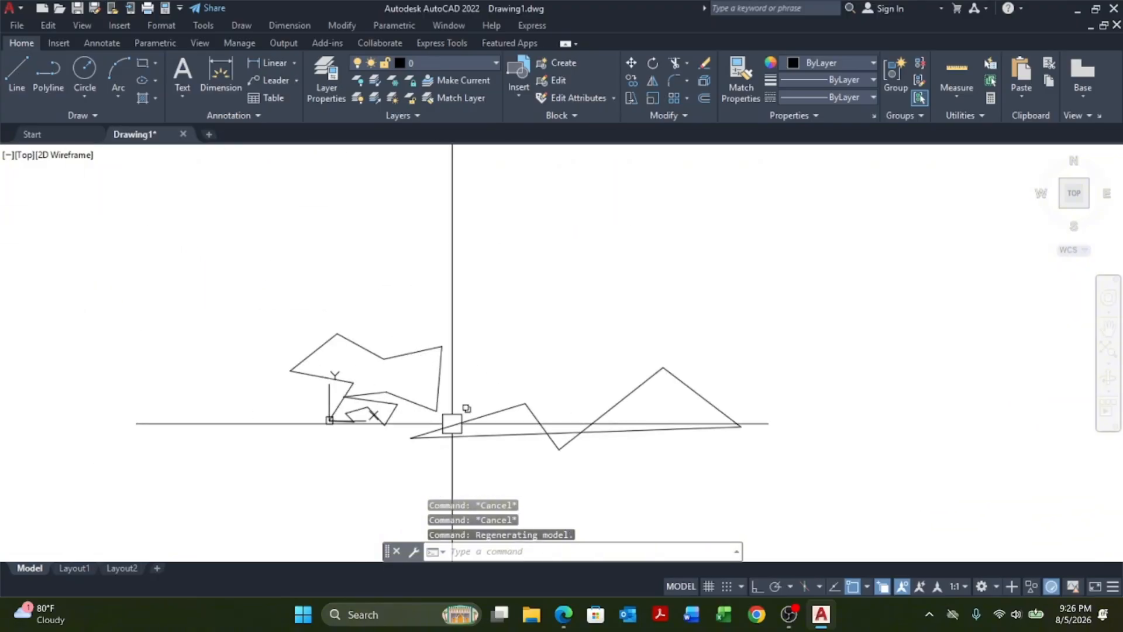
key(Escape)
key(Escape)
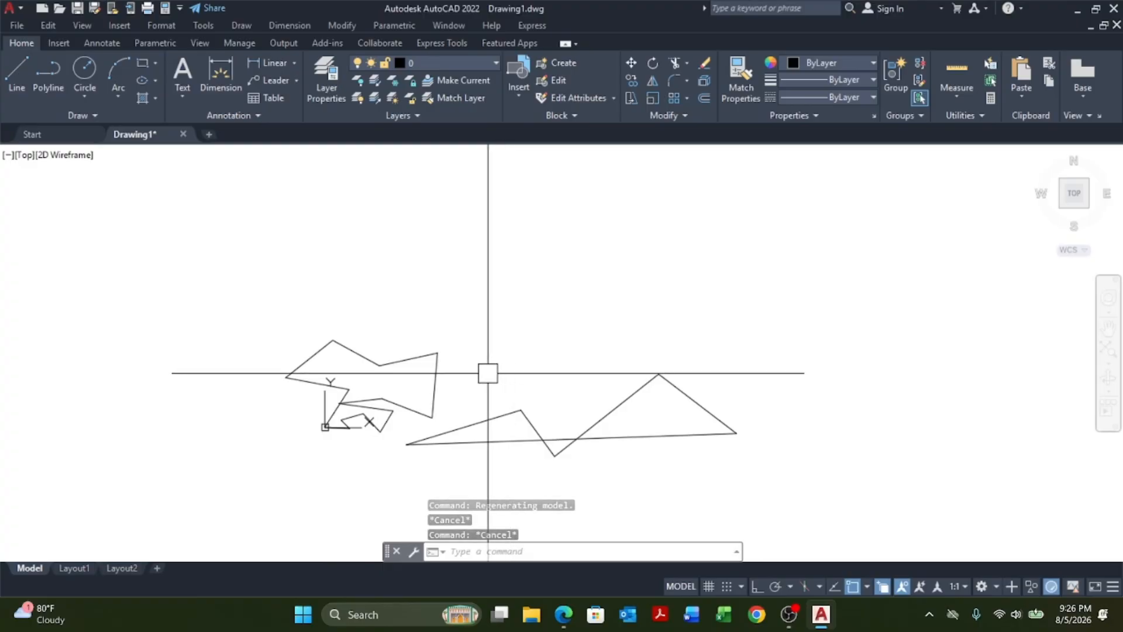
key(Escape)
key(Escape)
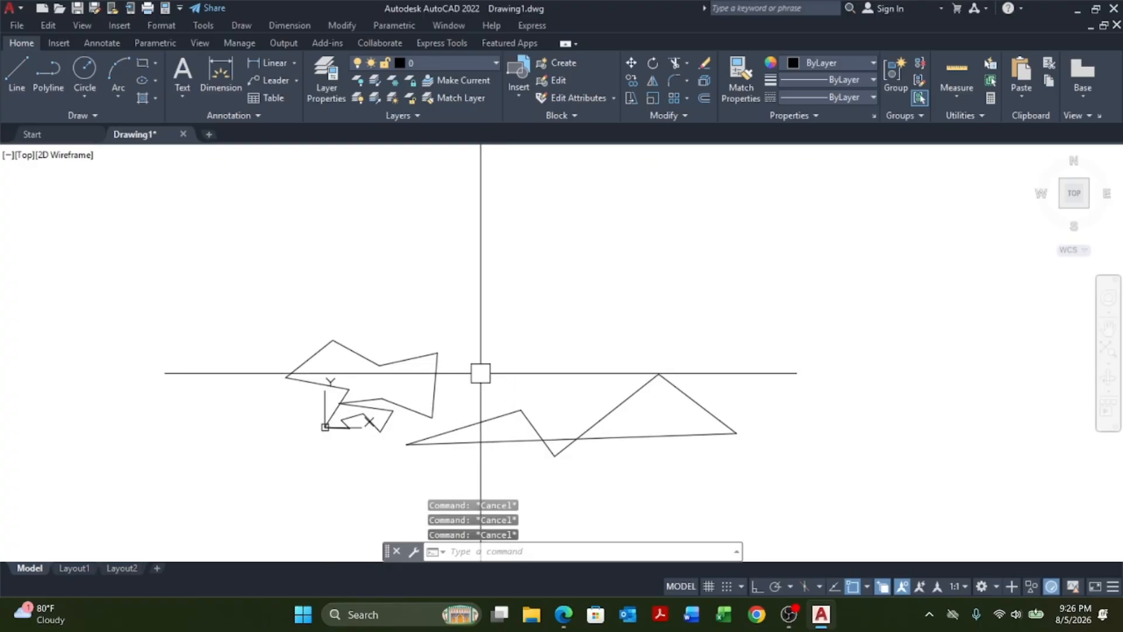
Turn on Ortho mode and draw a single line 10 units long at 25° from a free point between the two closed shapes
text(l)
key(Return)
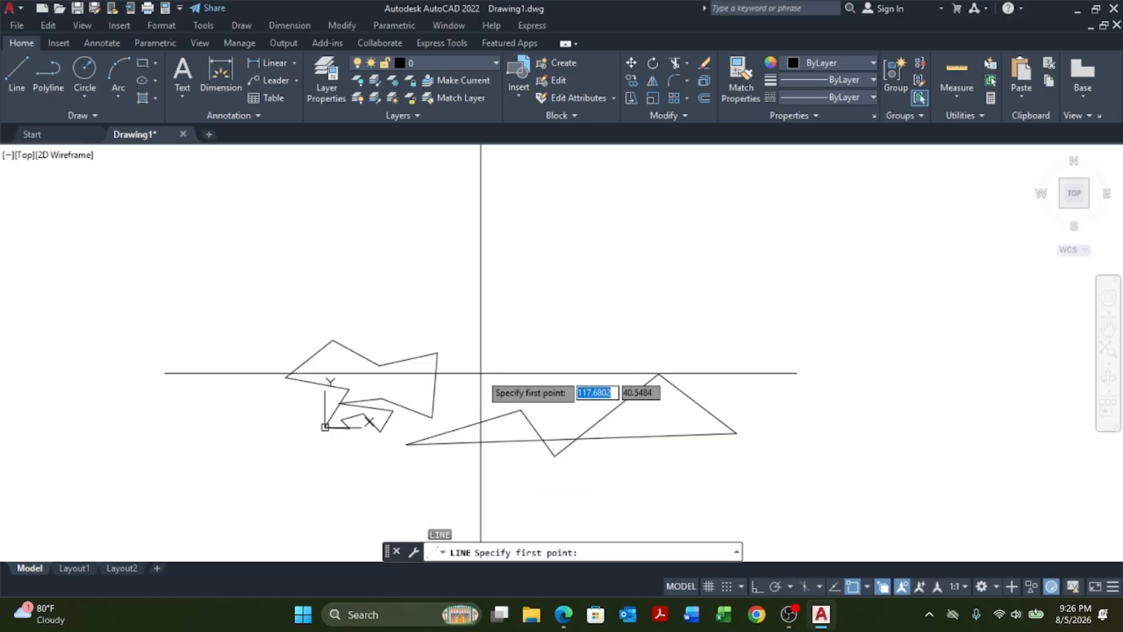
scroll(300, 319, down, 2)
scroll(350, 361, up, 3)
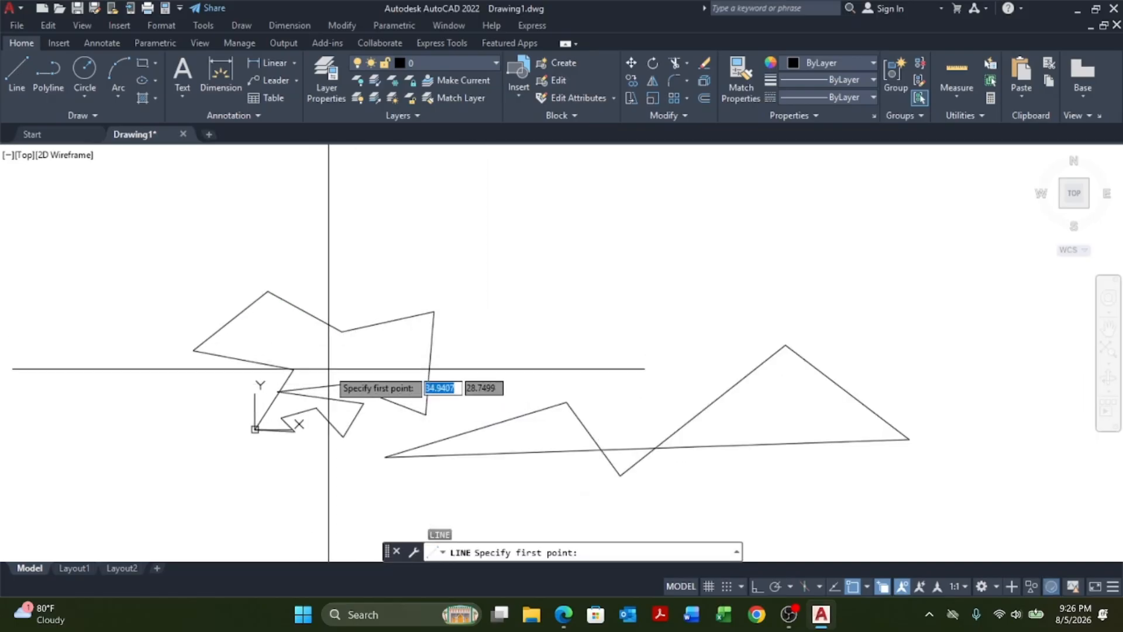
scroll(409, 407, up, 3)
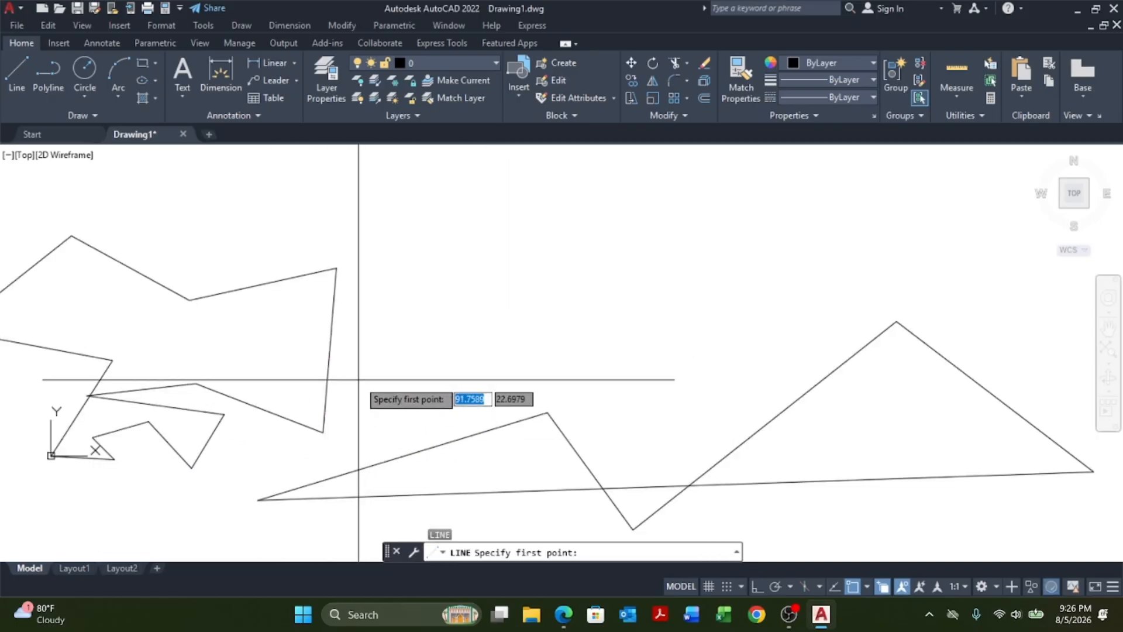
click(359, 380)
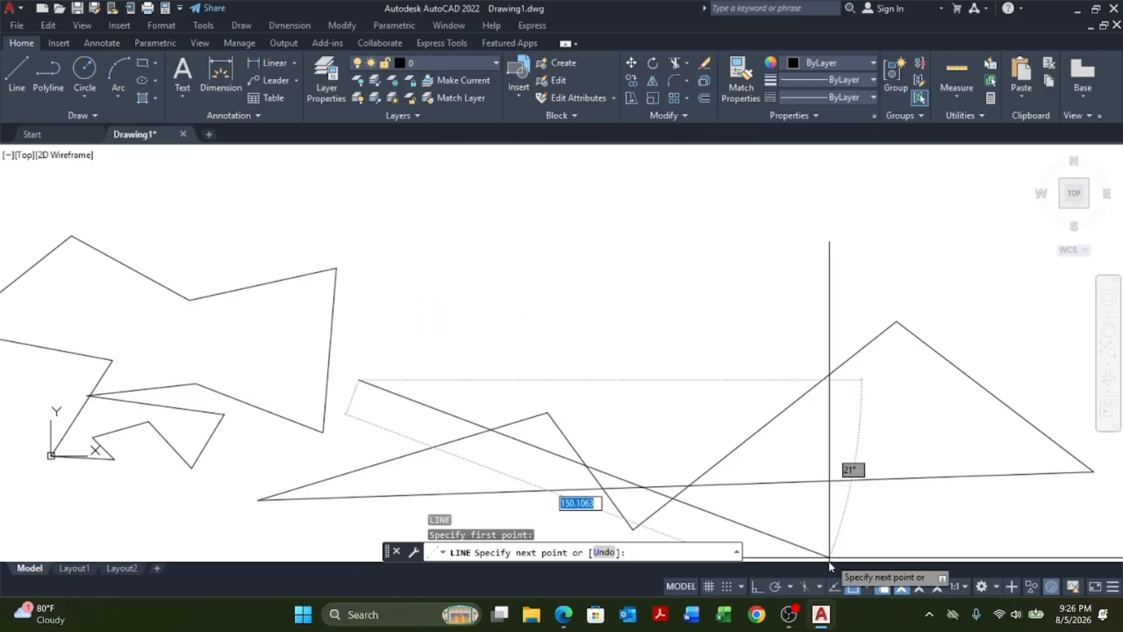
click(760, 587)
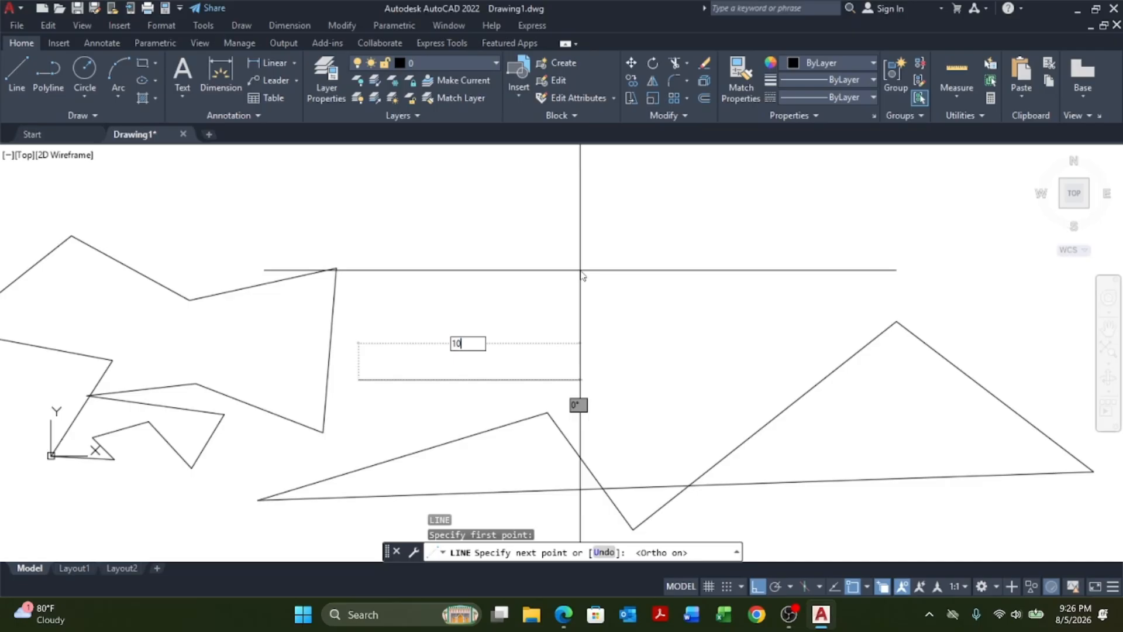
key(Tab)
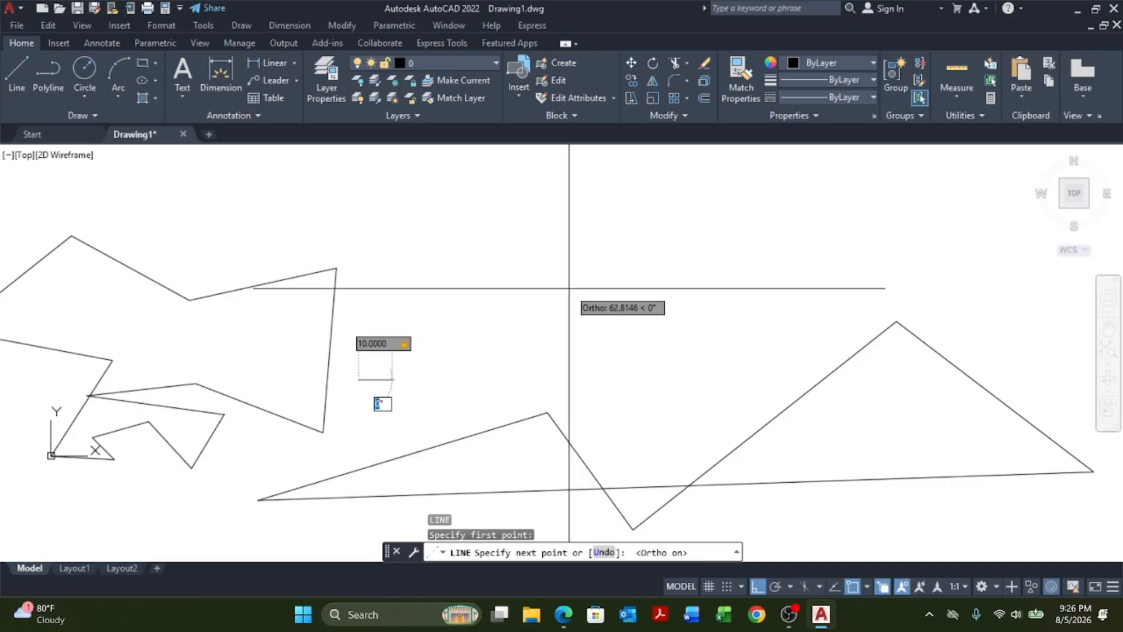
text(25)
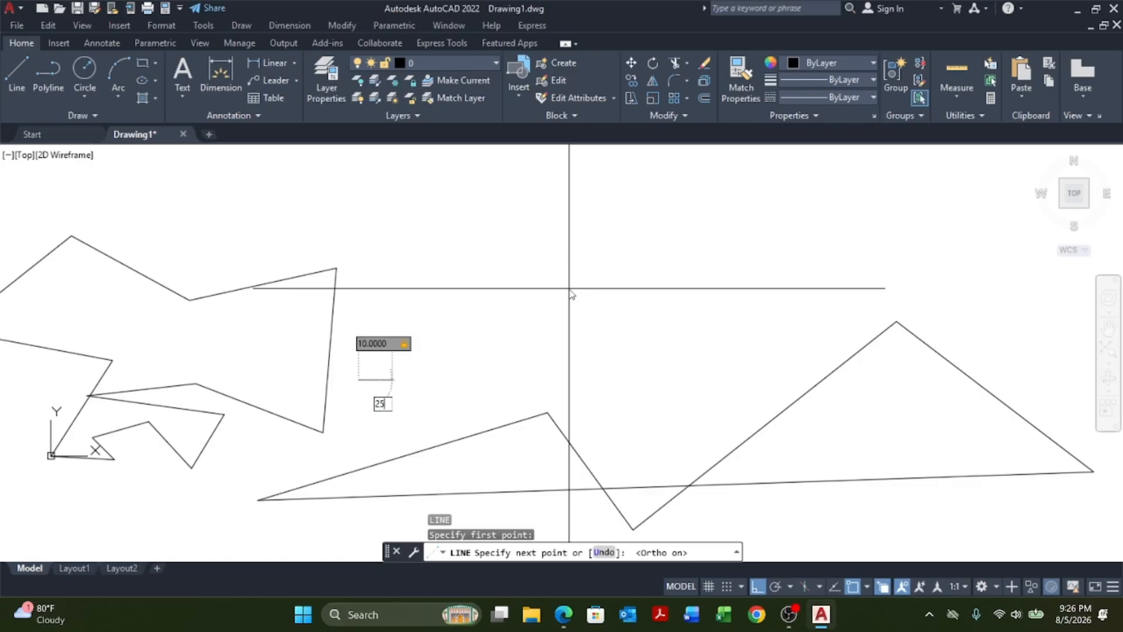
key(Return)
key(Return)
scroll(386, 386, up, 3)
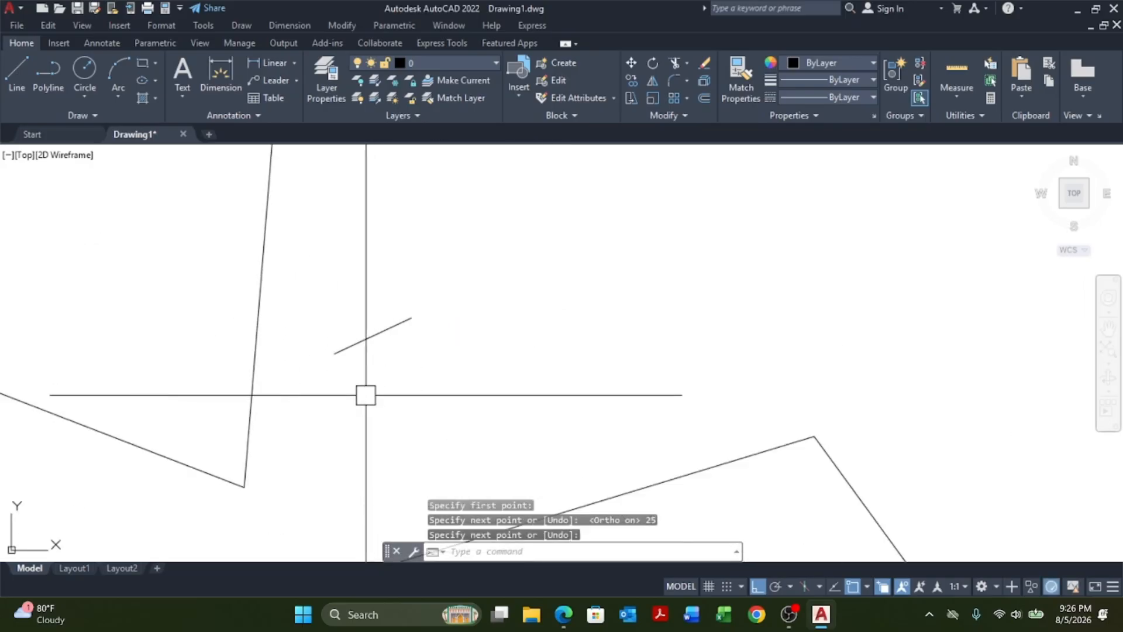
scroll(365, 394, up, 4)
scroll(393, 374, down, 6)
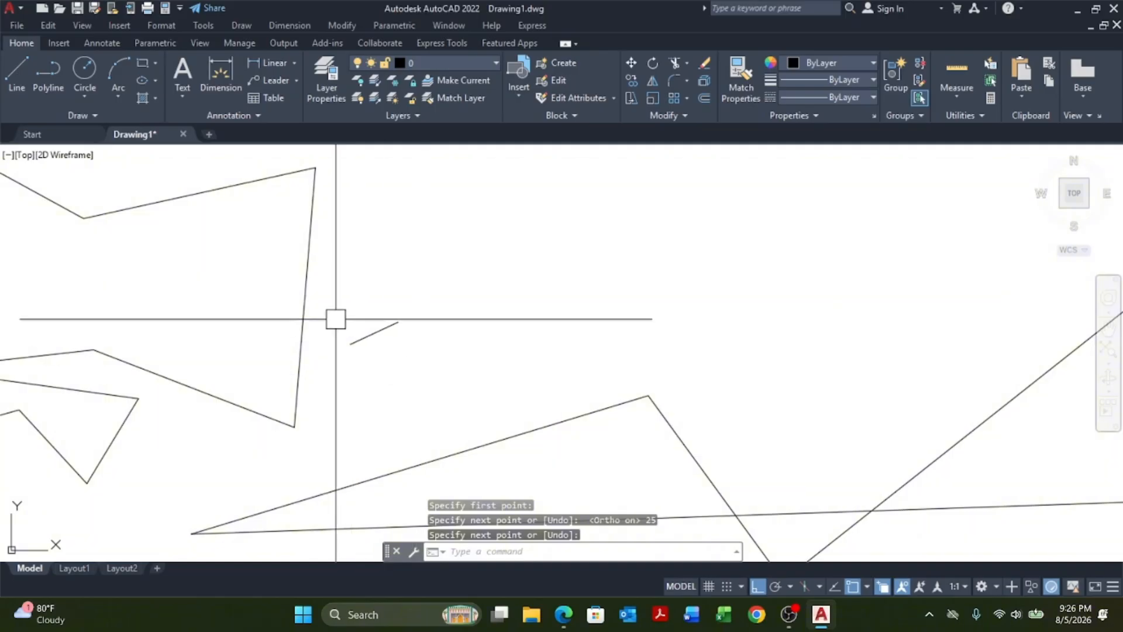
scroll(393, 333, up, 4)
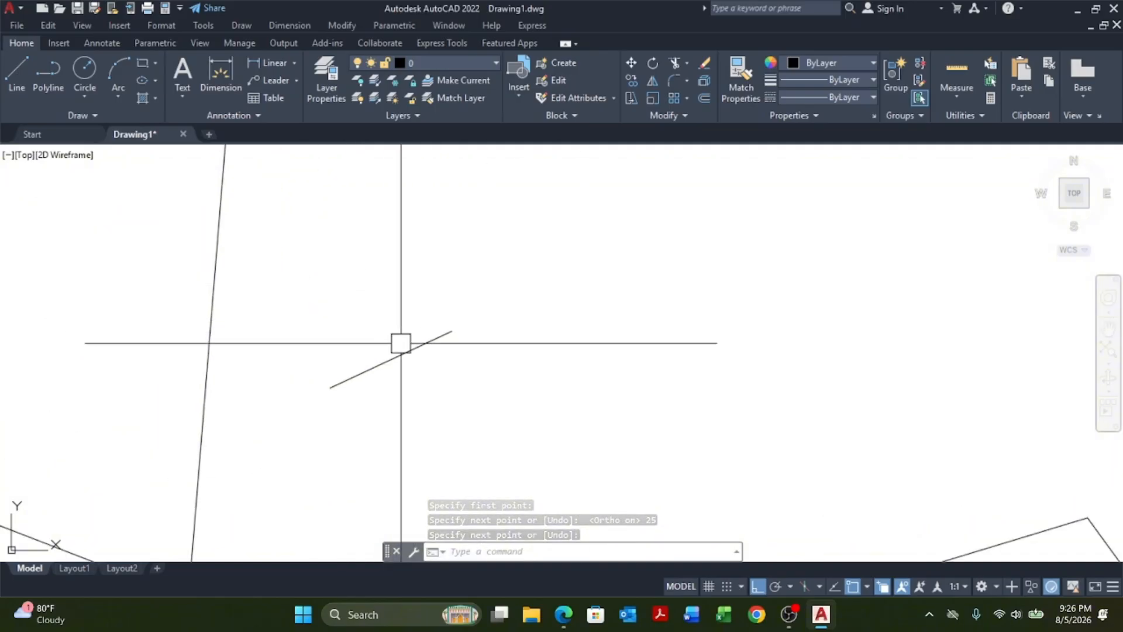
text(M)
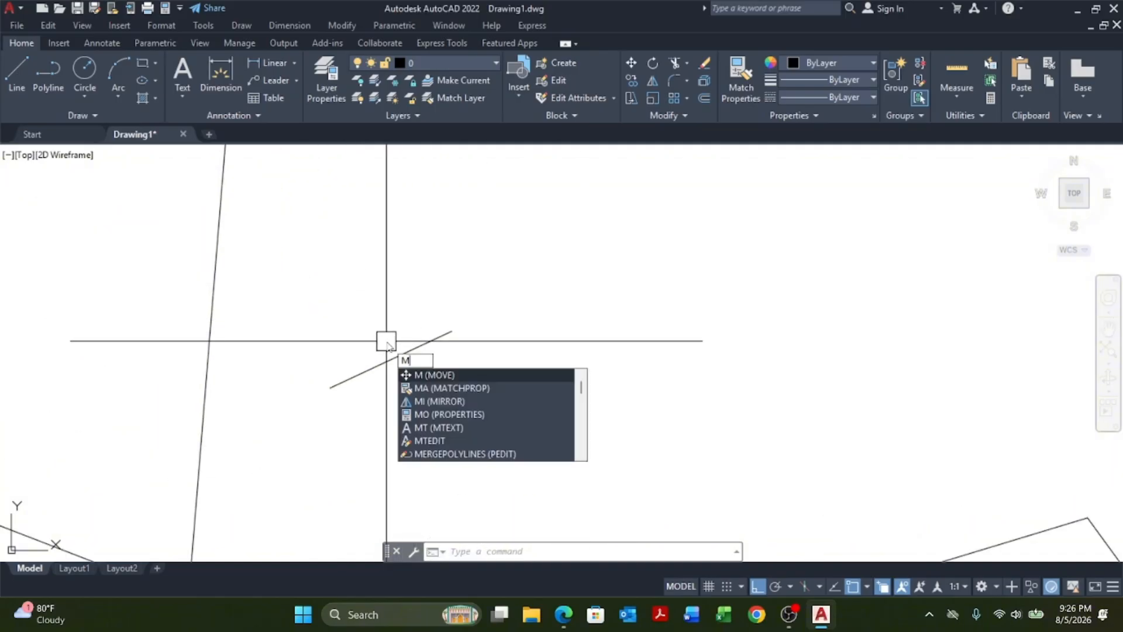
text(e)
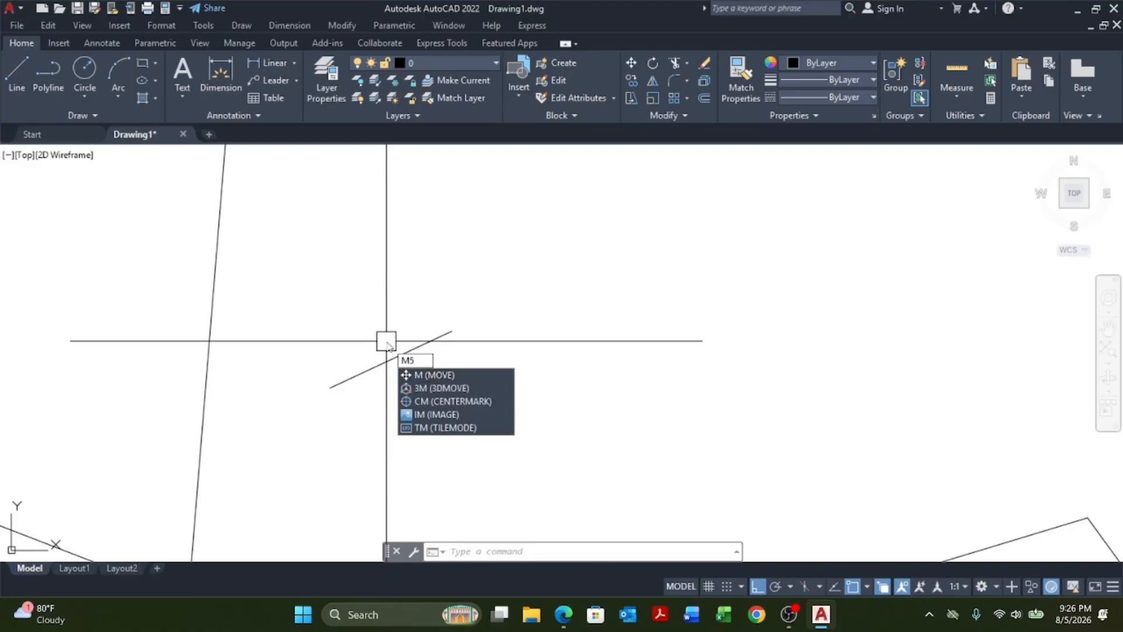
key(Escape)
key(Escape)
key(Escape)
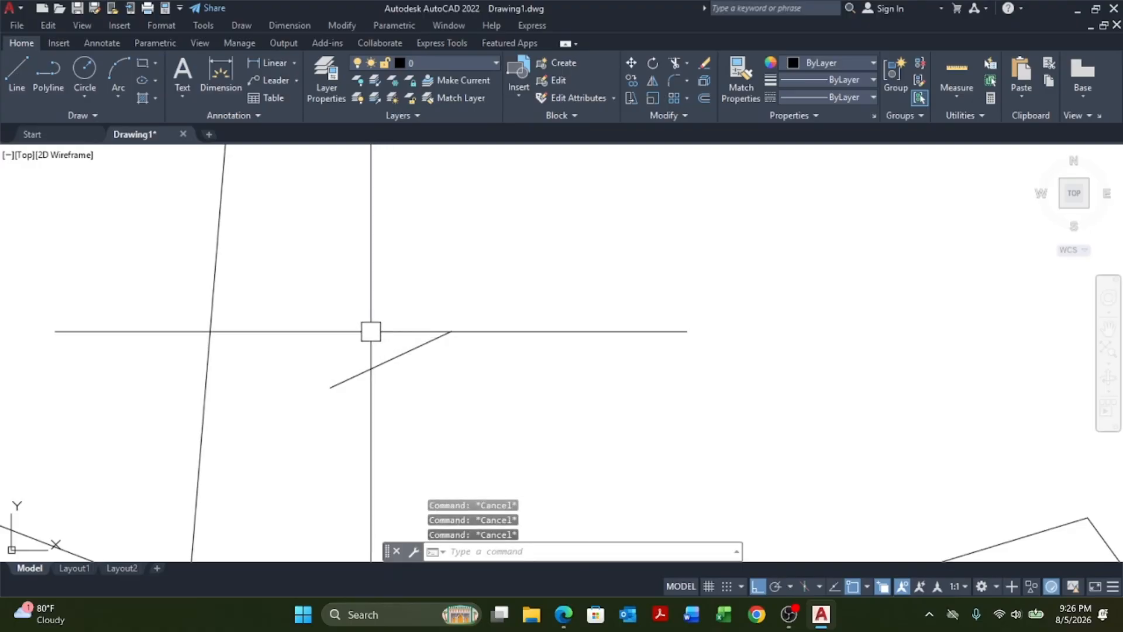
scroll(298, 314, down, 5)
scroll(234, 328, up, 7)
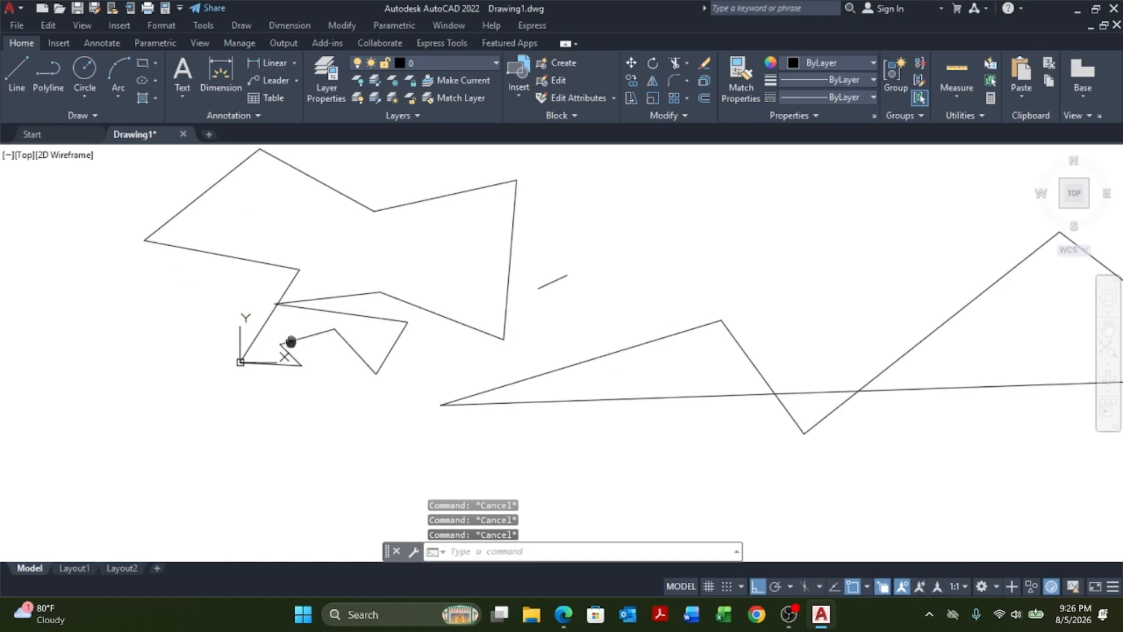
scroll(253, 384, down, 2)
scroll(344, 331, up, 6)
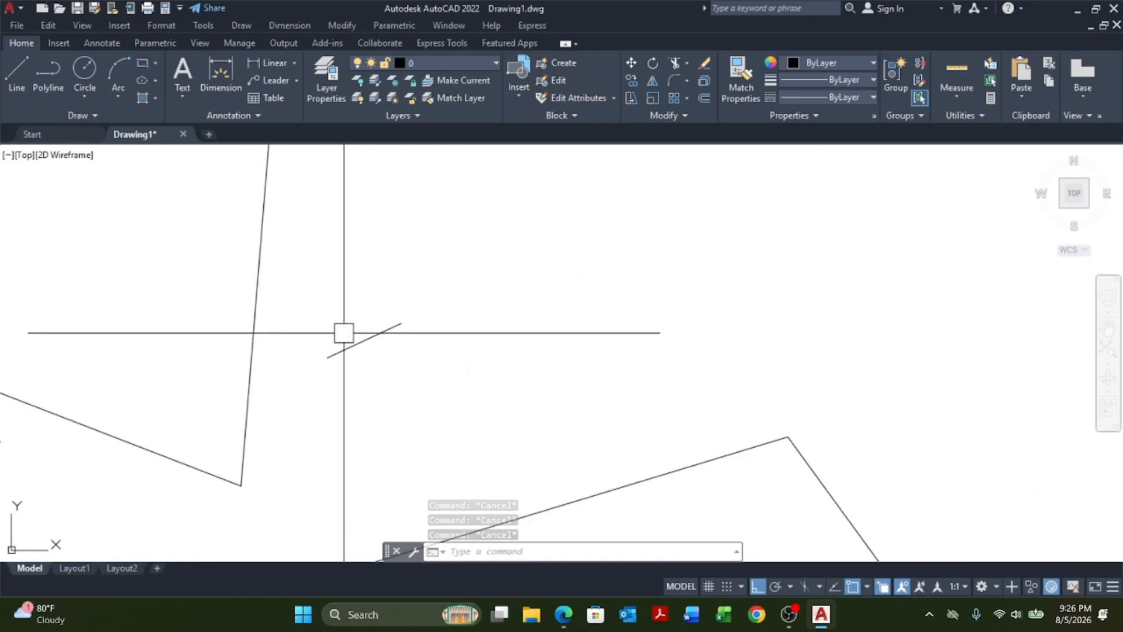
click(354, 341)
key(Escape)
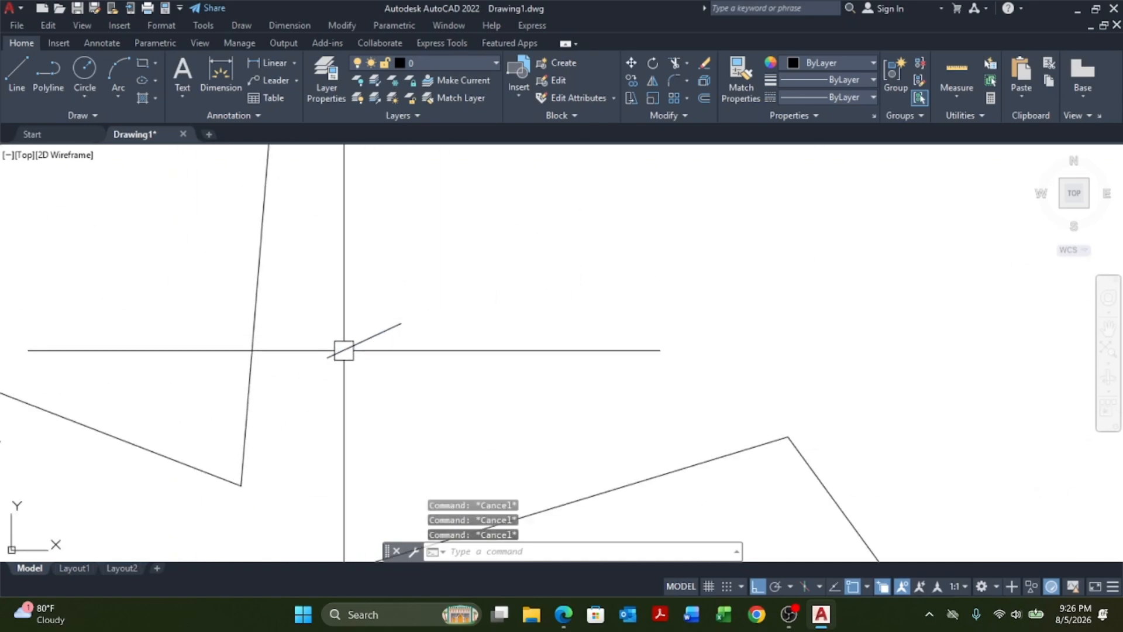
scroll(386, 304, down, 6)
scroll(375, 307, up, 5)
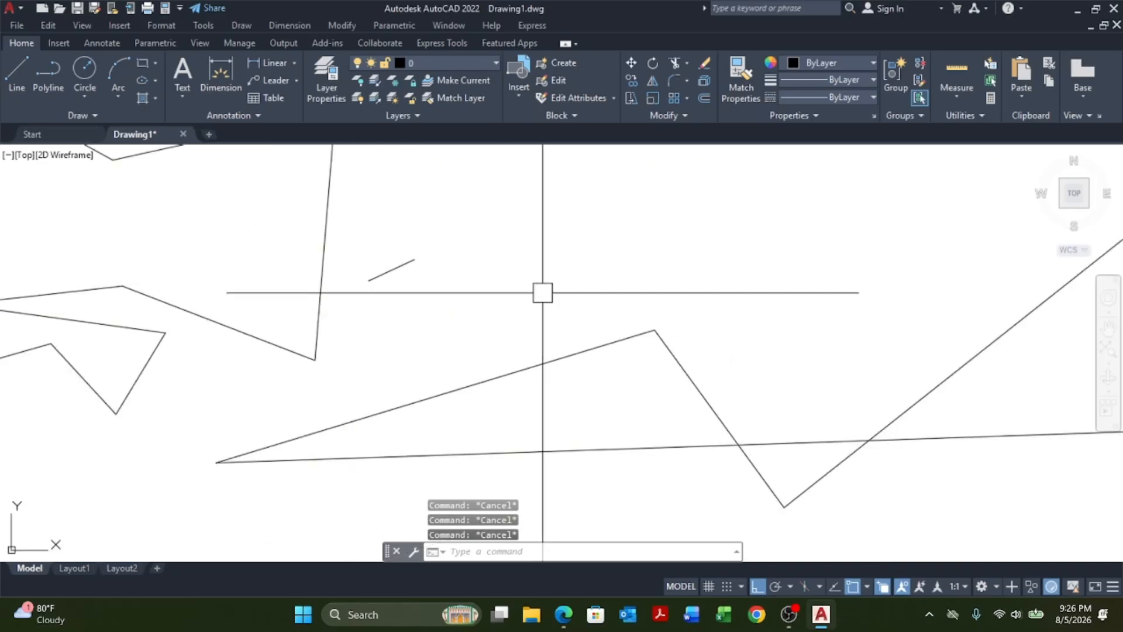
scroll(521, 304, down, 5)
scroll(460, 294, up, 2)
scroll(526, 310, down, 2)
scroll(376, 296, up, 3)
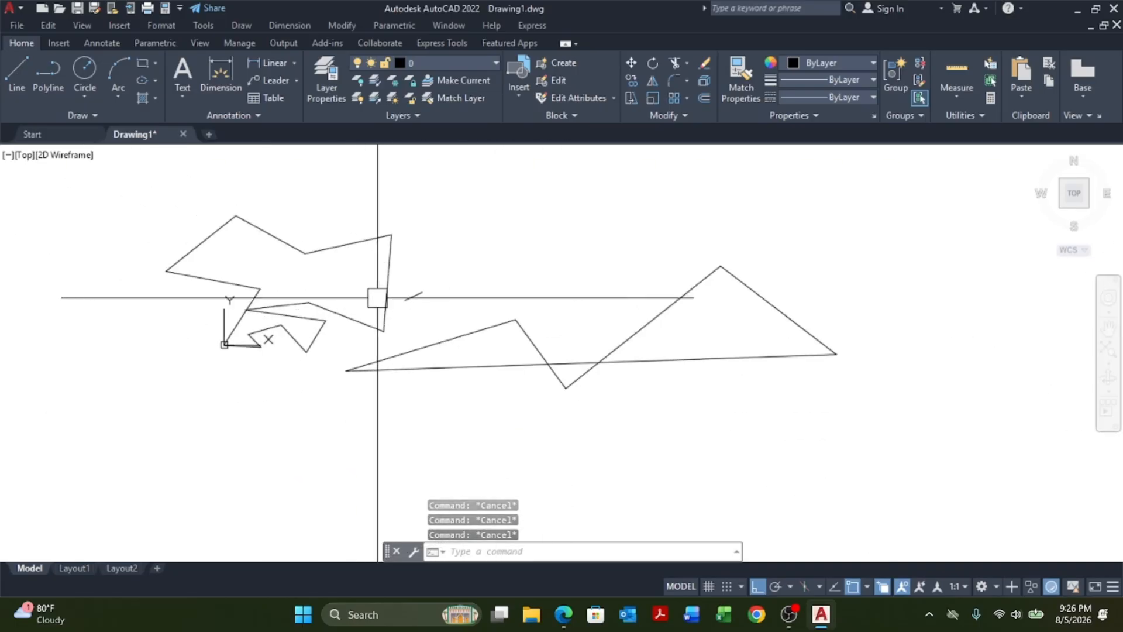
scroll(113, 370, up, 2)
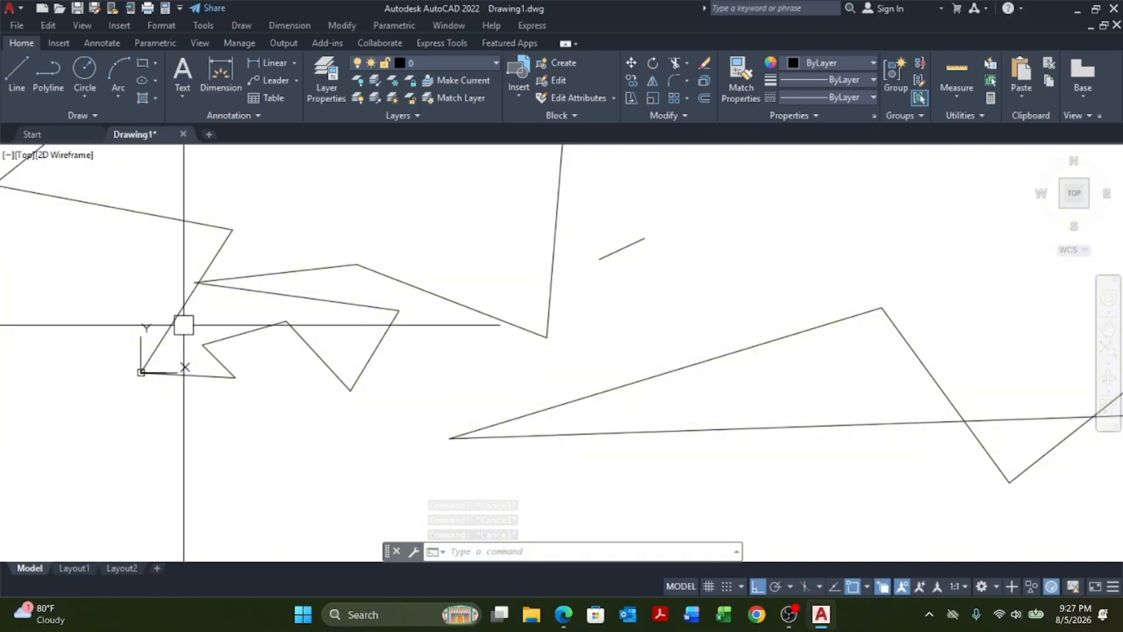
scroll(175, 321, up, 2)
click(166, 321)
scroll(267, 331, down, 4)
key(Escape)
key(Escape)
scroll(314, 279, up, 3)
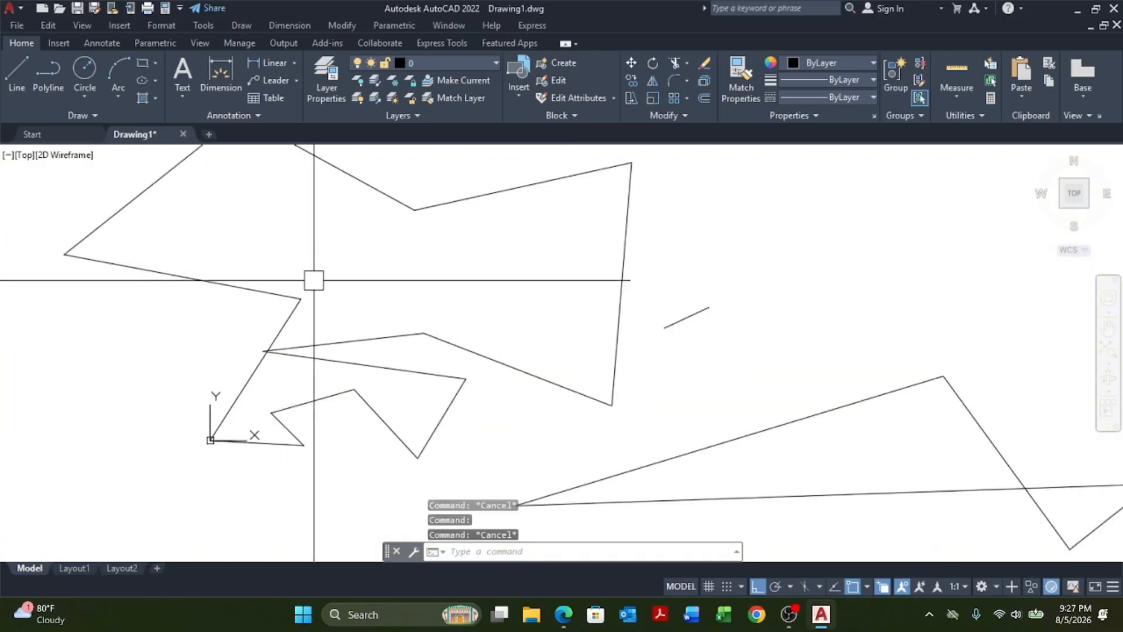
scroll(389, 318, down, 4)
scroll(346, 301, up, 2)
scroll(345, 301, up, 2)
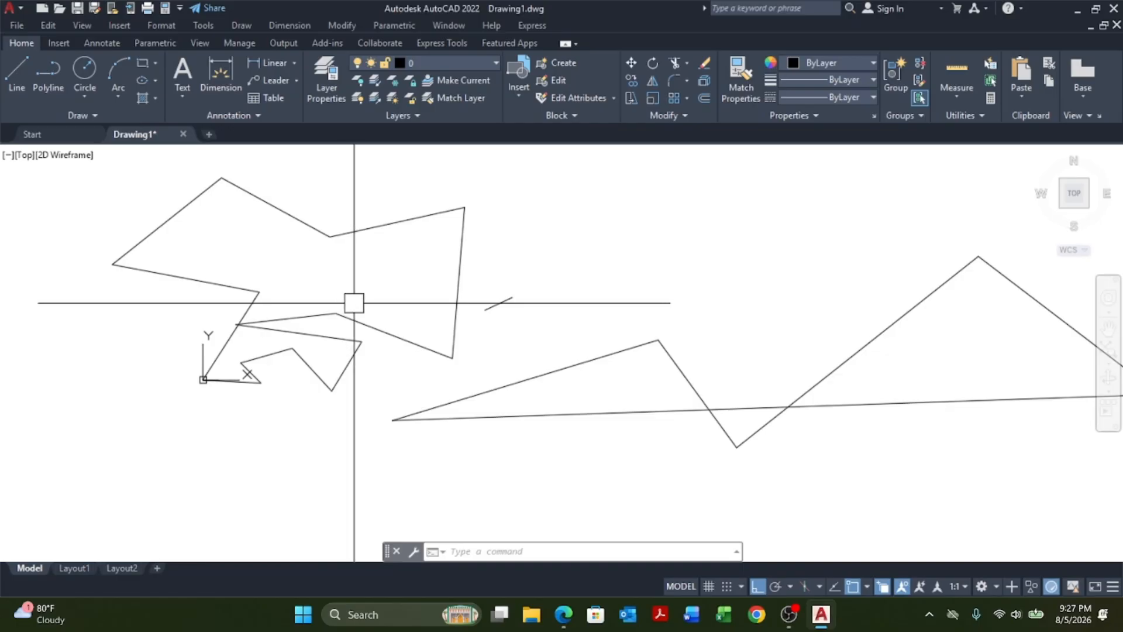
middle_drag(359, 302, 233, 335)
scroll(391, 341, up, 2)
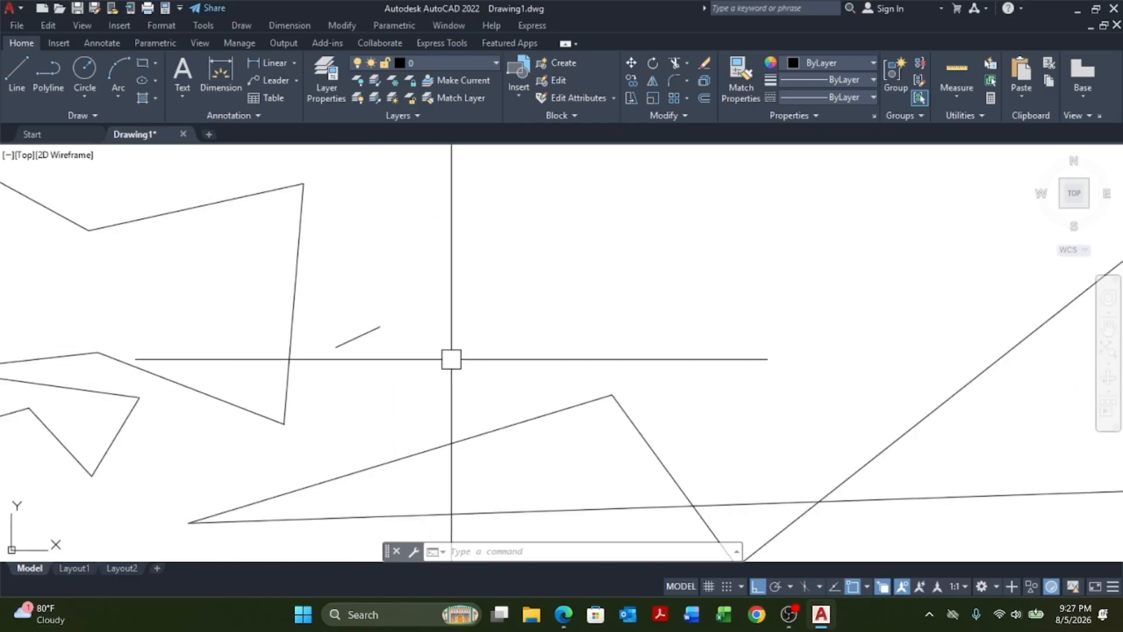
scroll(345, 351, up, 4)
middle_drag(450, 349, 437, 381)
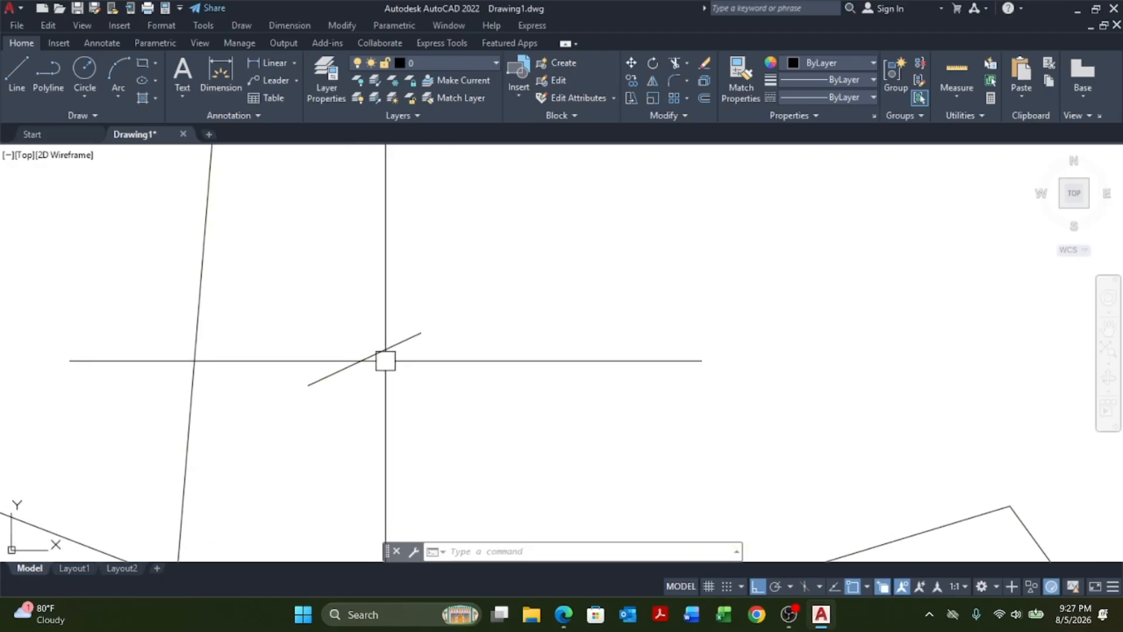
scroll(377, 365, down, 4)
scroll(396, 359, down, 8)
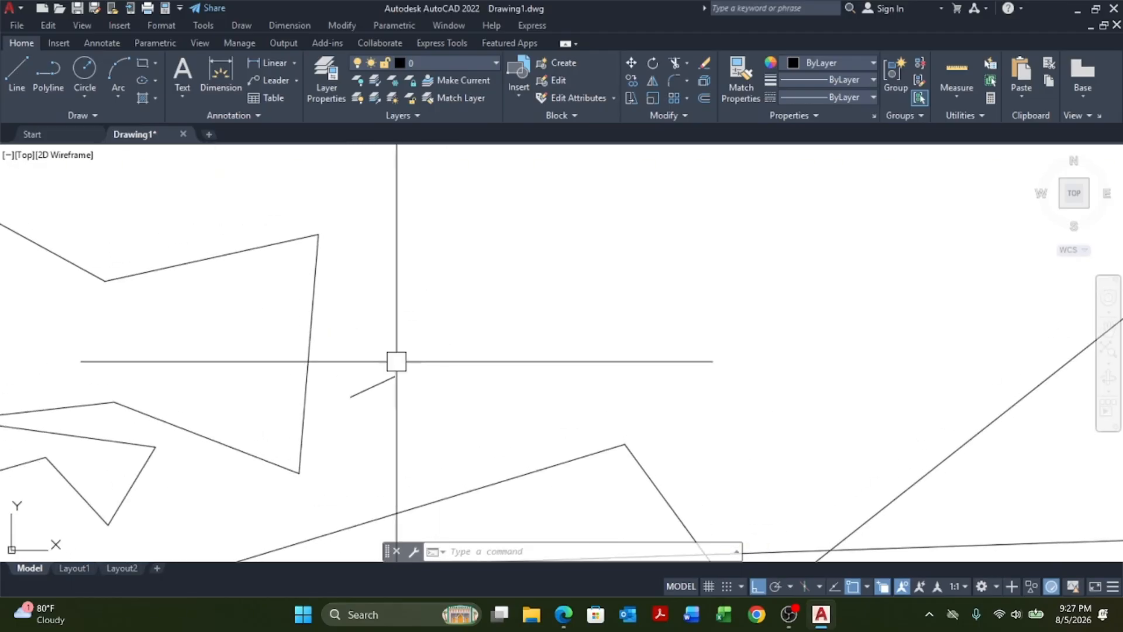